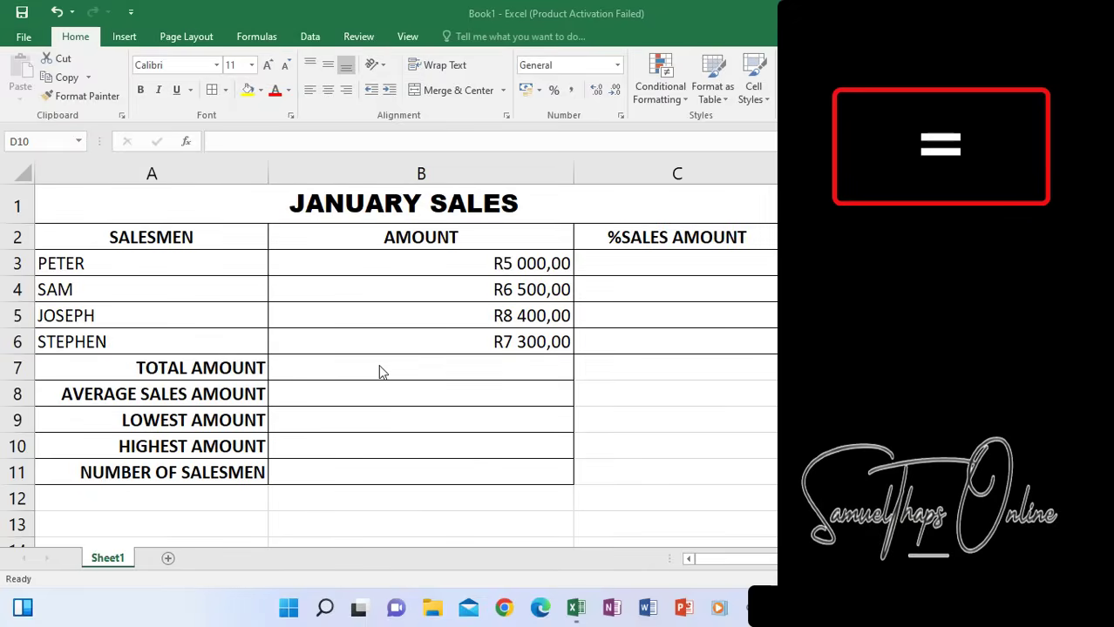
Step: Enter the formula =SUM(B3:B6) in cell B7 to calculate the total amount
left_click(380, 369)
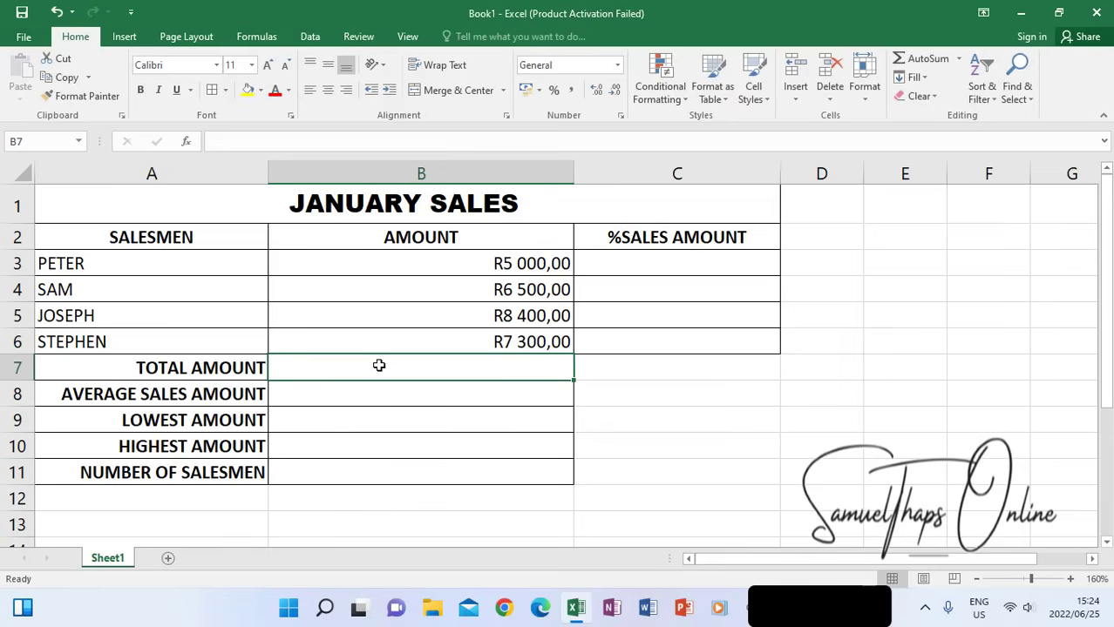
type("=")
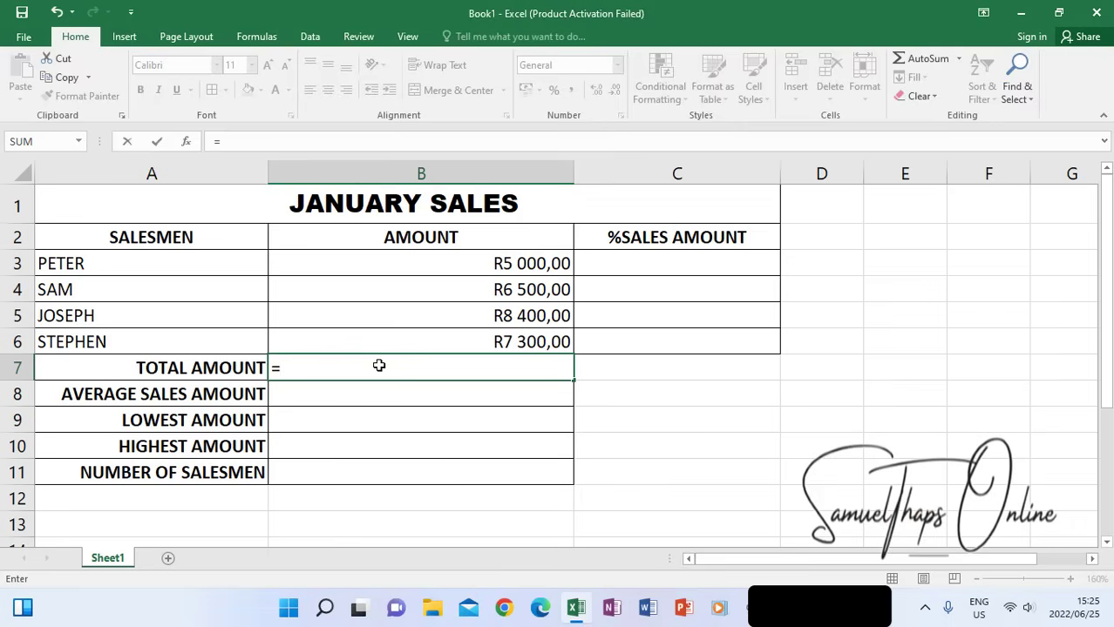
type("SUM(")
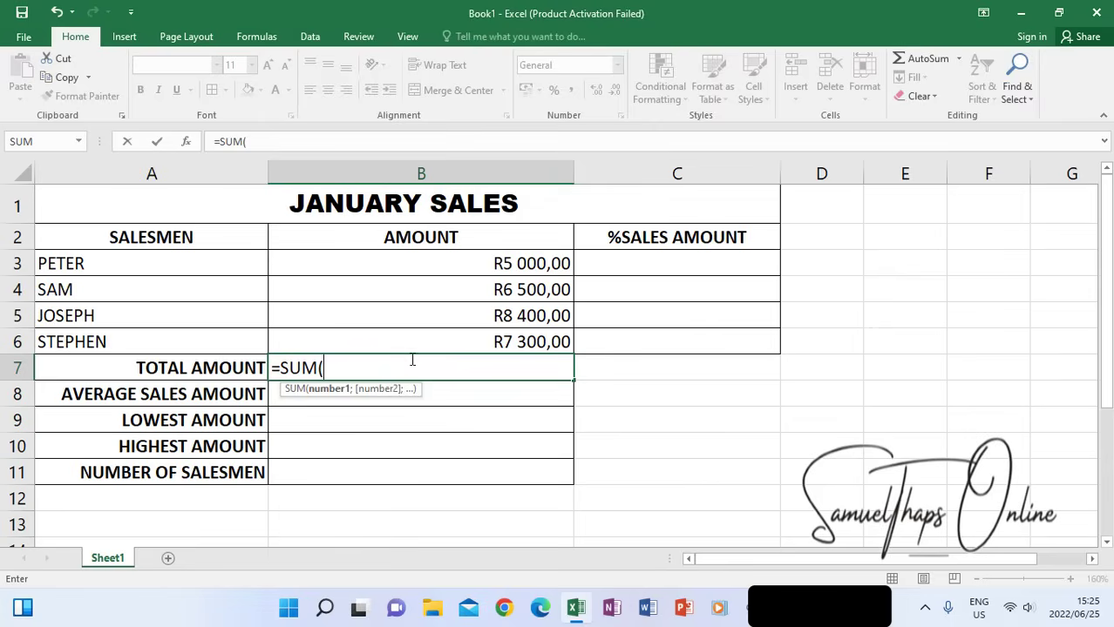
left_click_drag(456, 270, 460, 331)
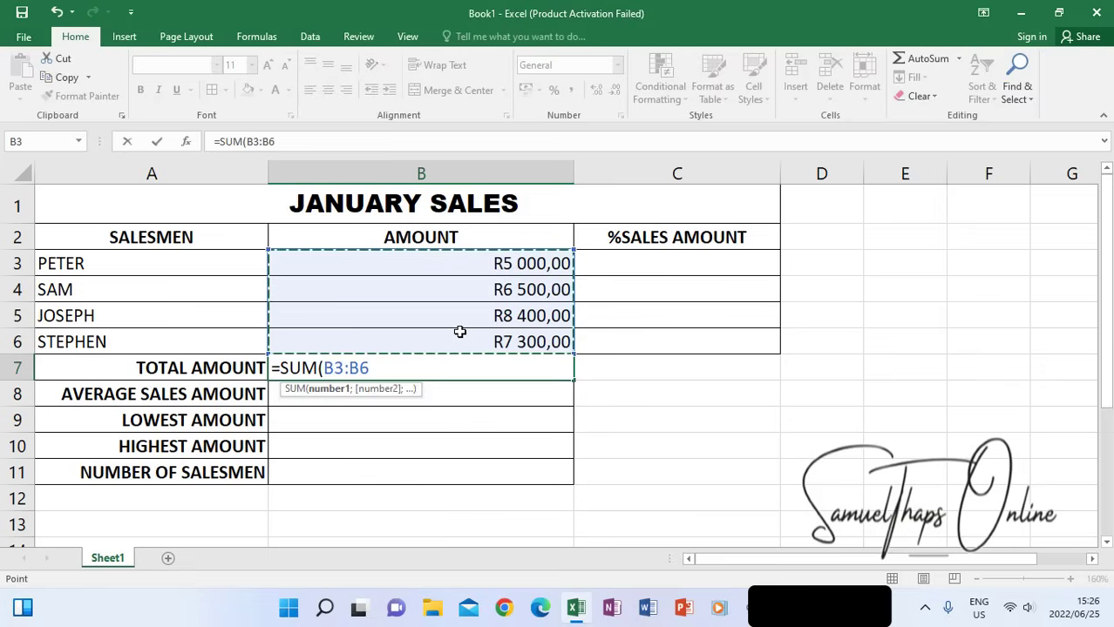
type(")")
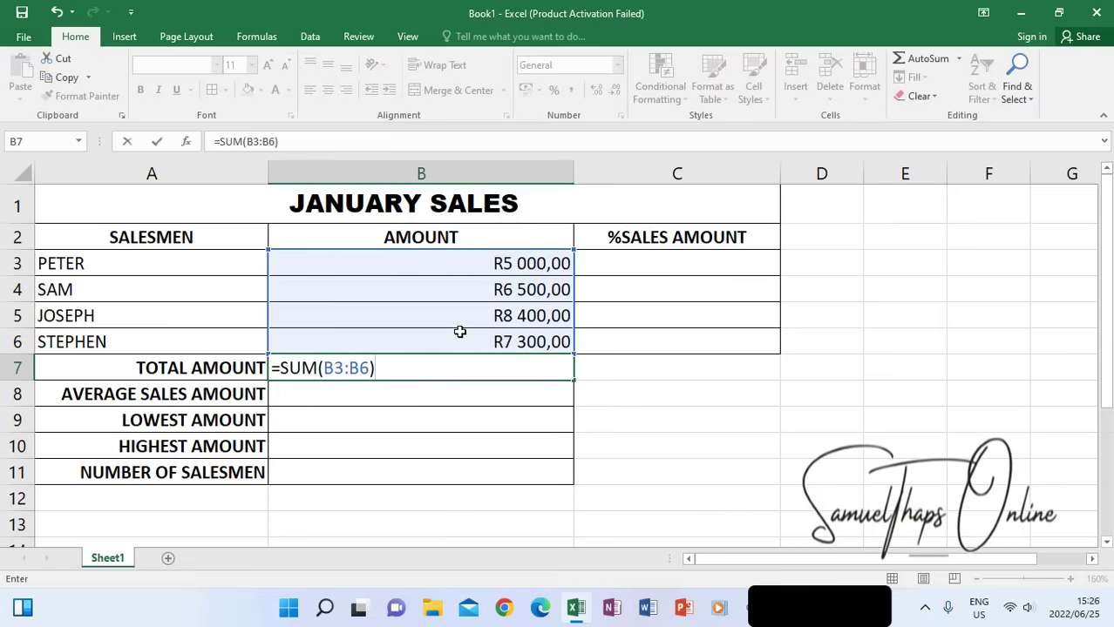
key("Return")
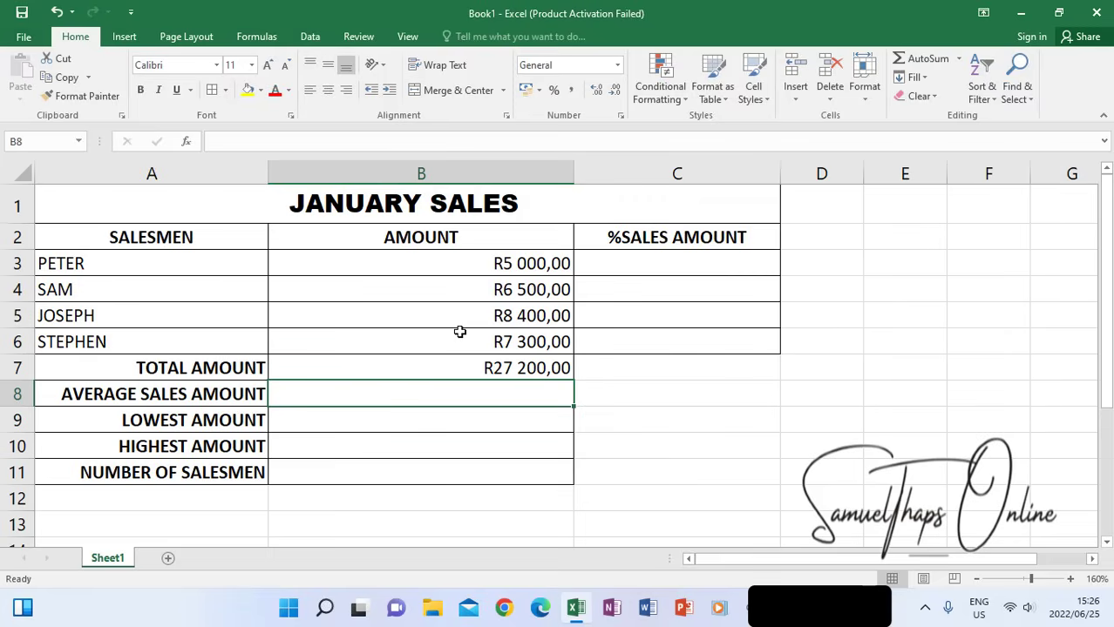
Step: Enter the formula =AVERAGE(B3:B6) in cell B8 for the average sales amount
type("=AVER")
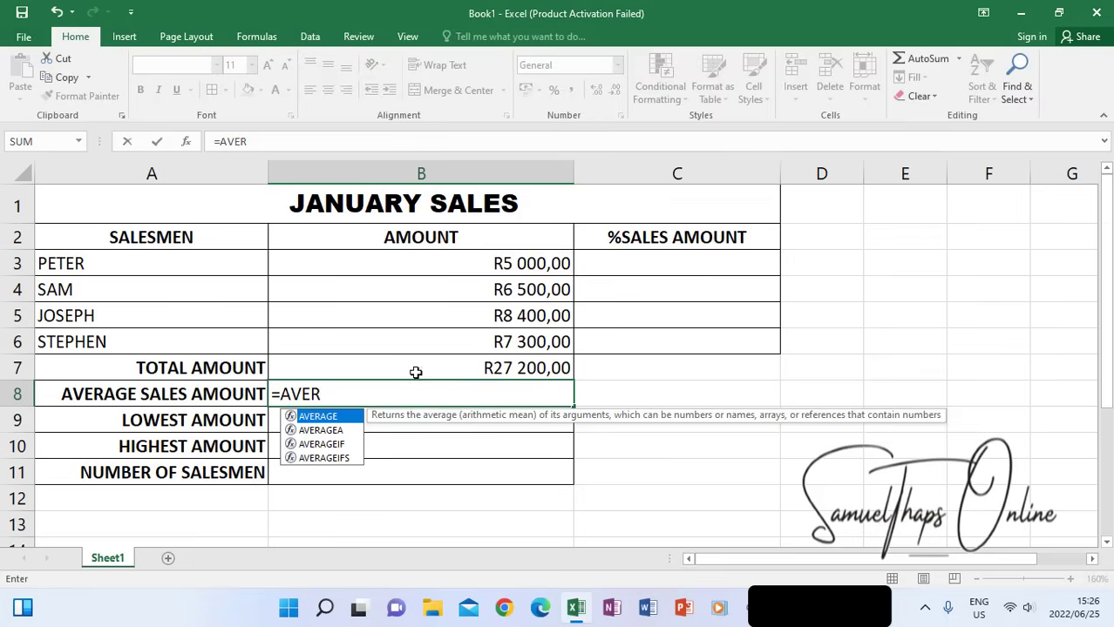
double_click(313, 418)
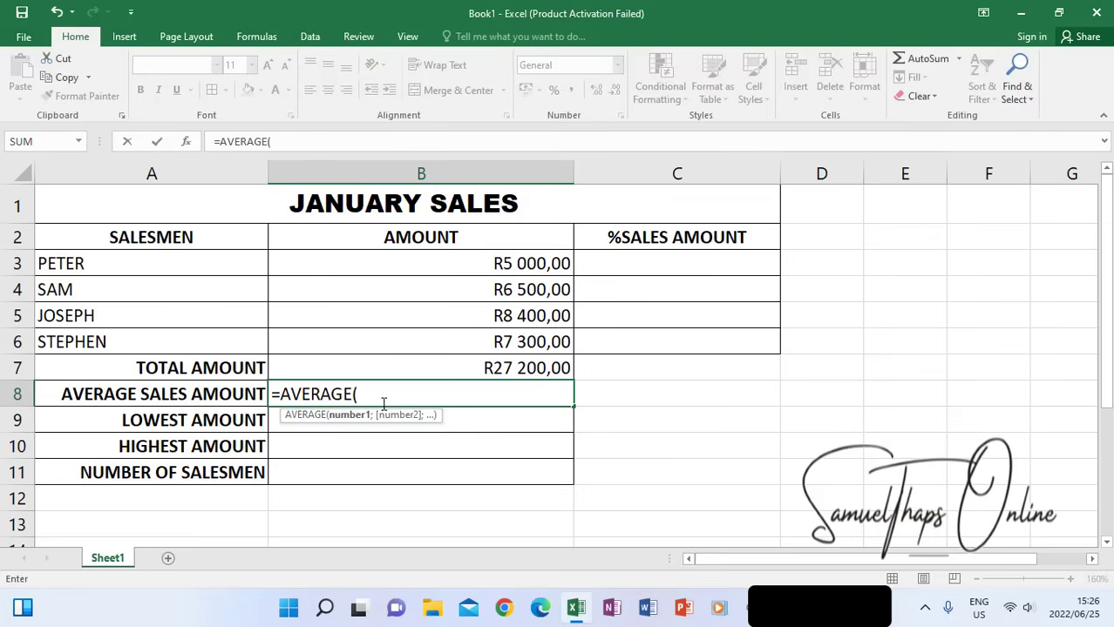
left_click_drag(443, 260, 444, 339)
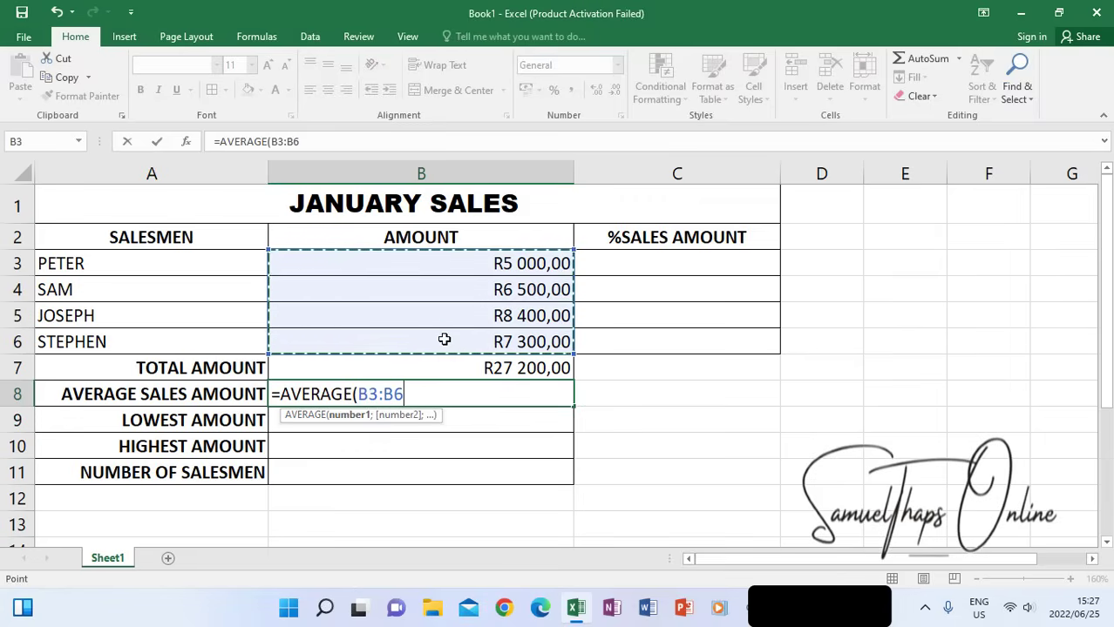
type(")")
key("Return")
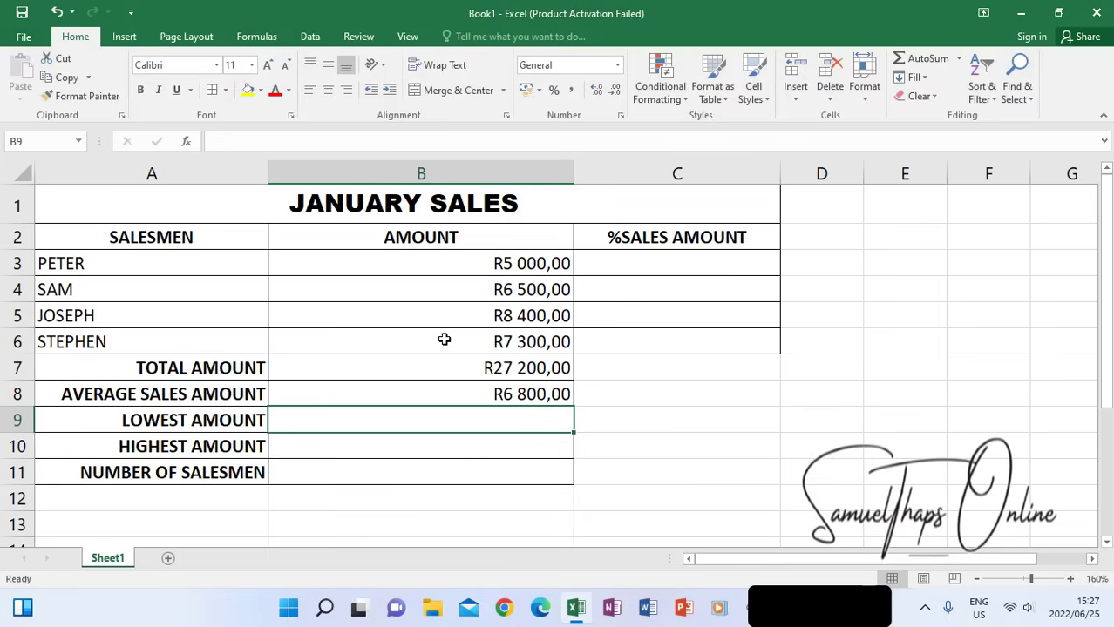
Step: Enter the formula =MIN(B3:B6) in cell B9 to find the lowest amount
type("=")
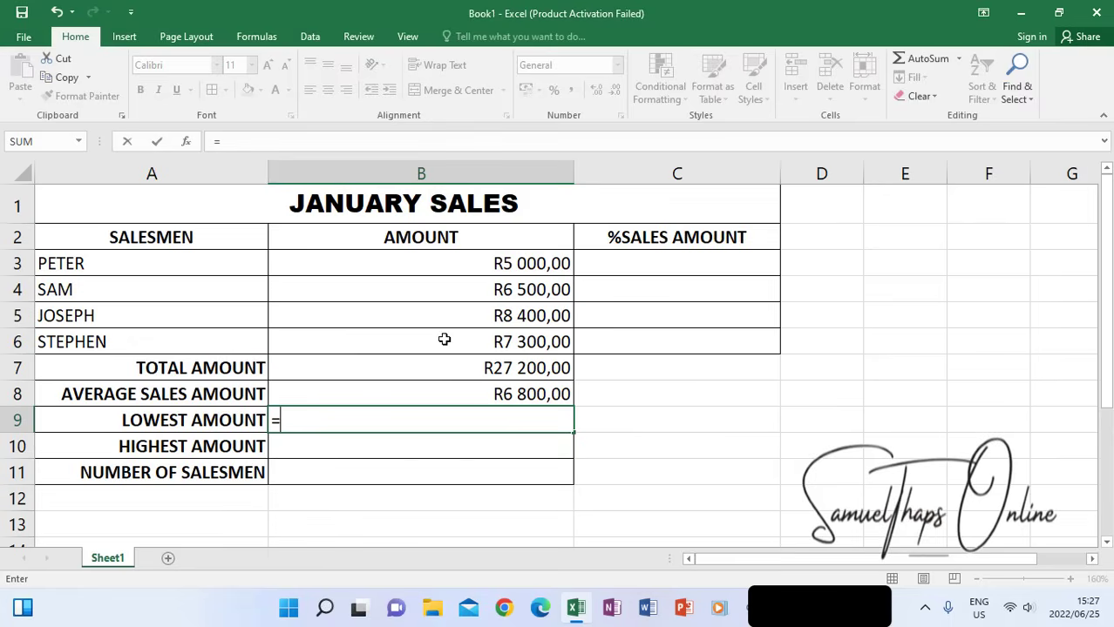
type("MIN")
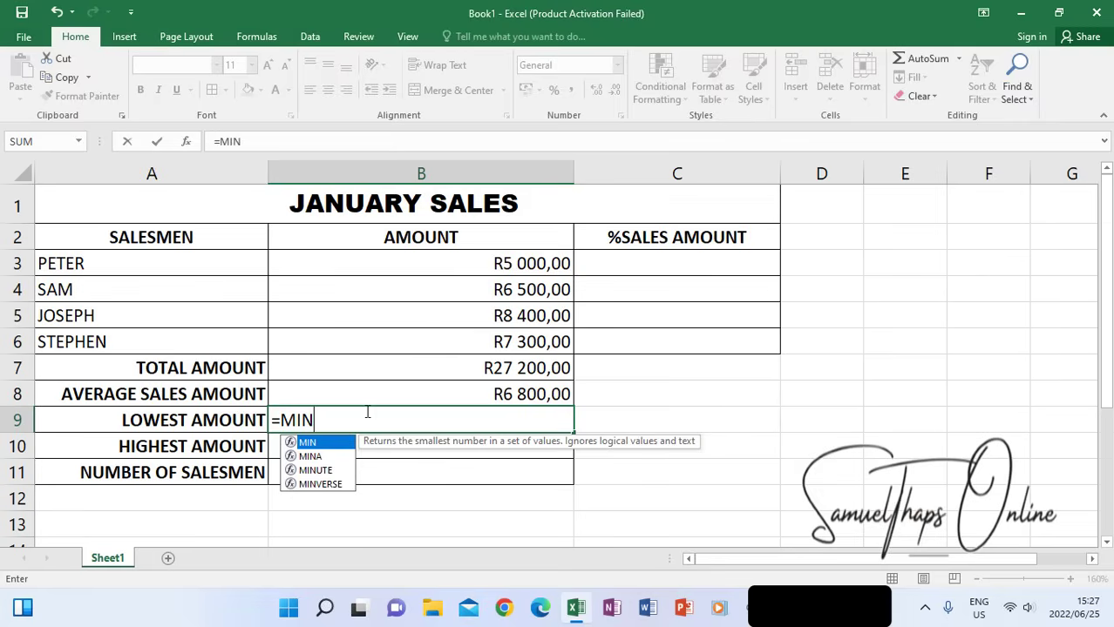
double_click(312, 443)
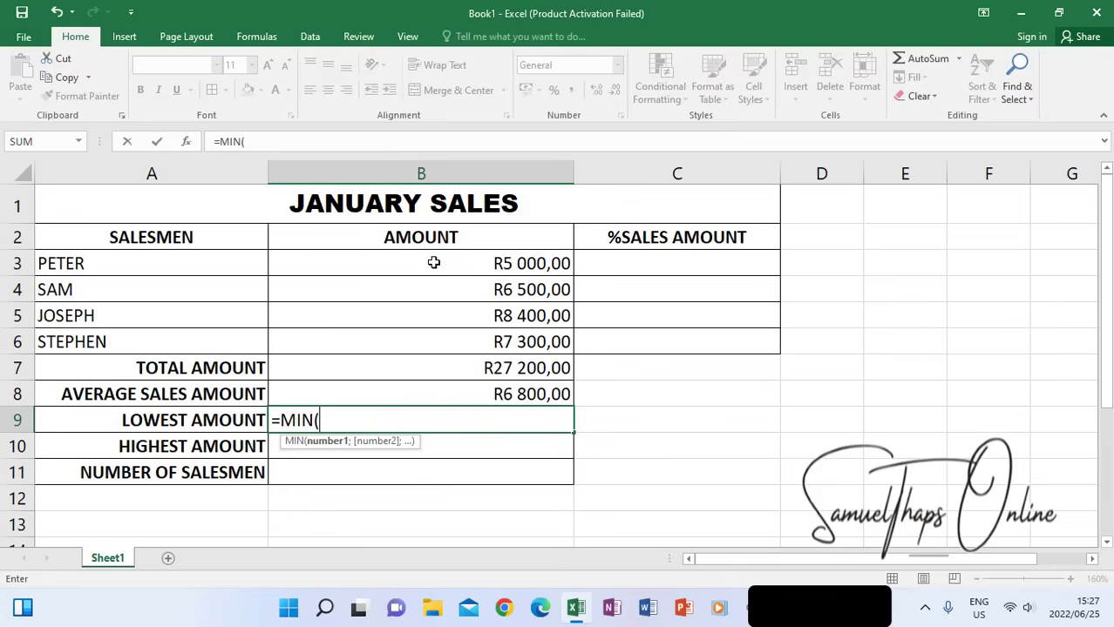
left_click_drag(433, 262, 431, 337)
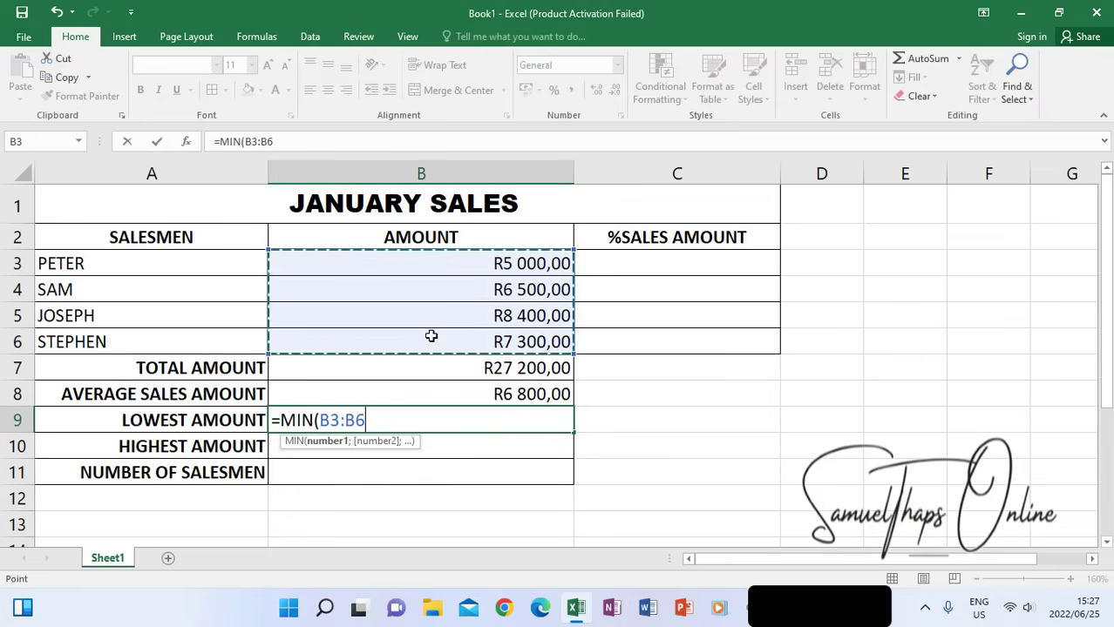
type(")")
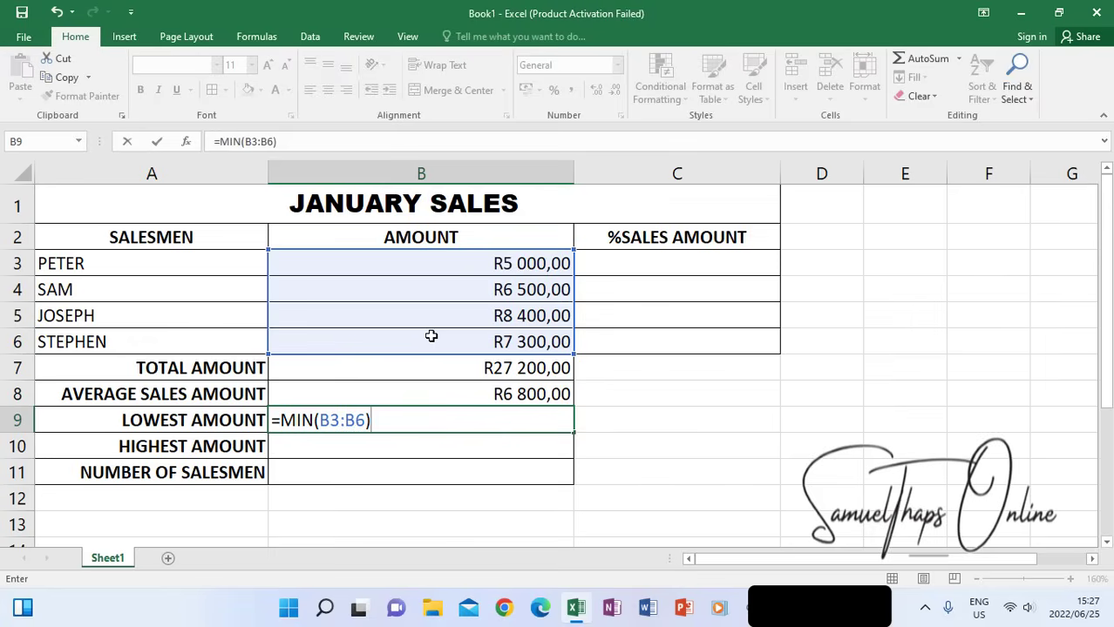
key("Return")
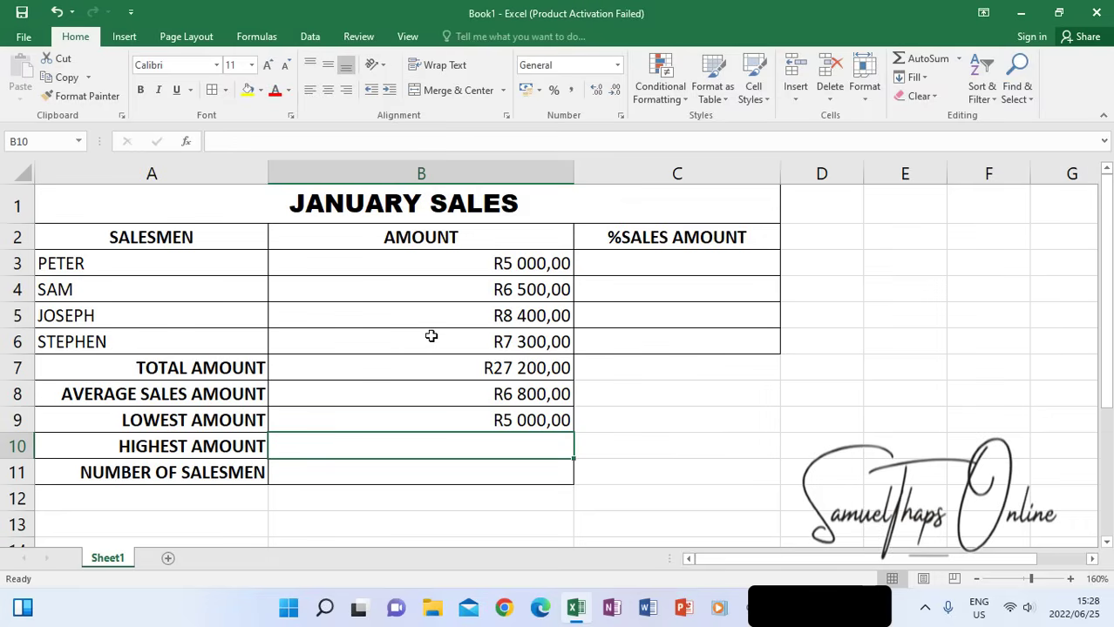
Step: Enter the formula =MAX(B3:B6) in cell B10 to find the highest amount
type("=")
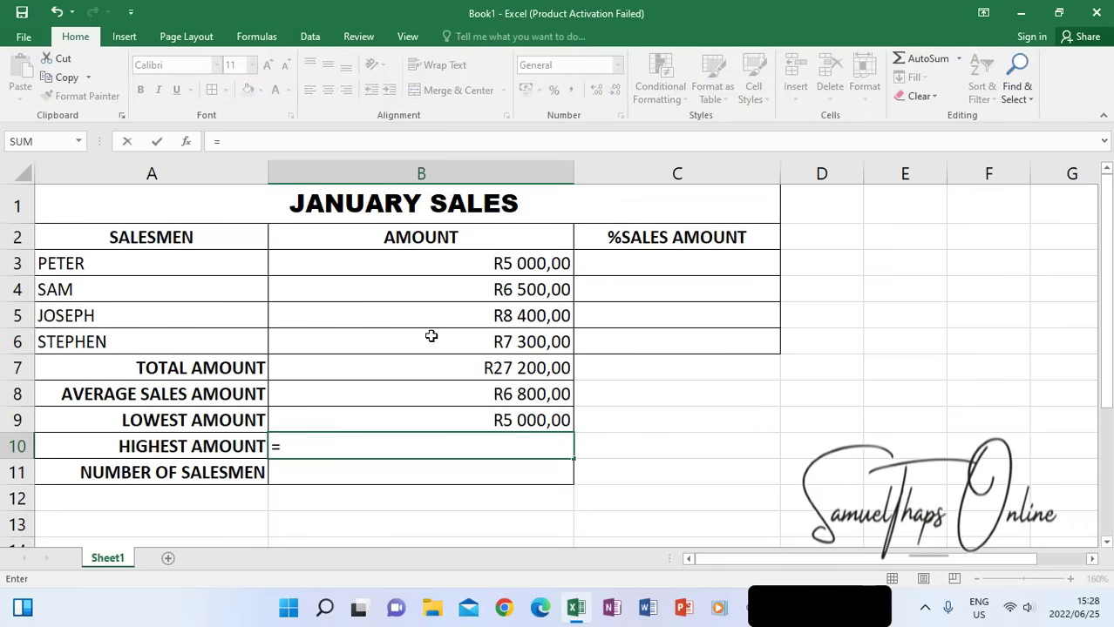
type("MA")
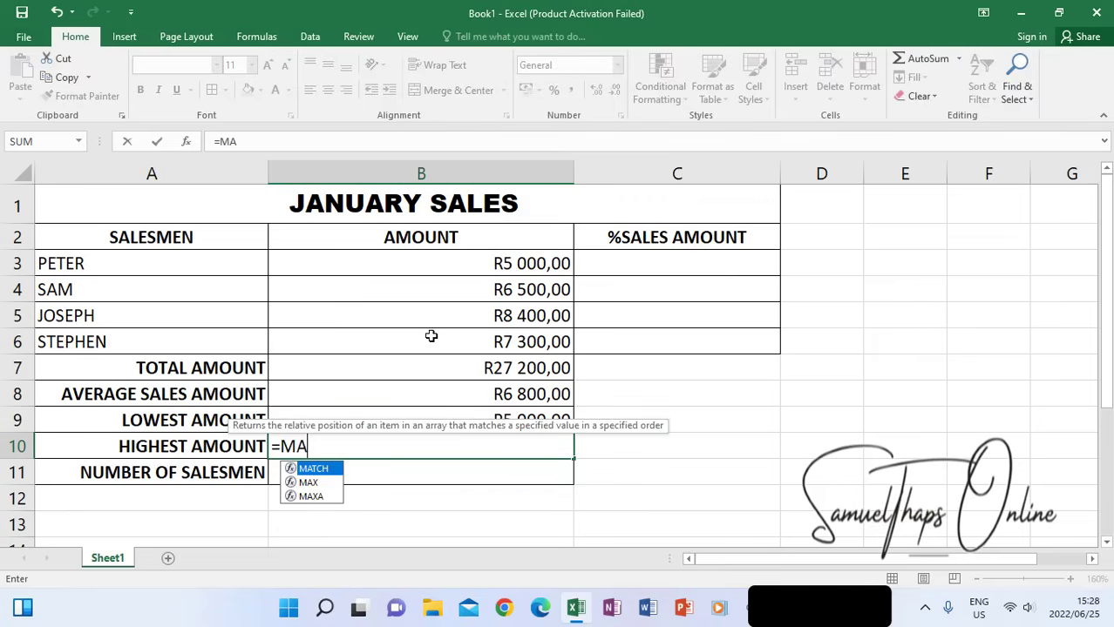
type("X")
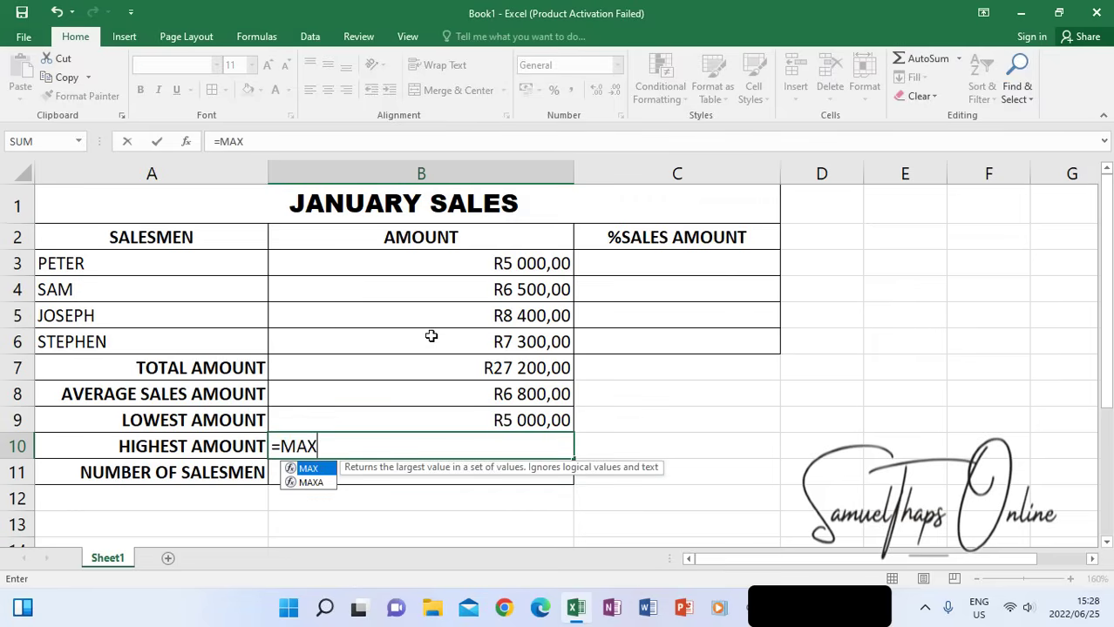
type("(")
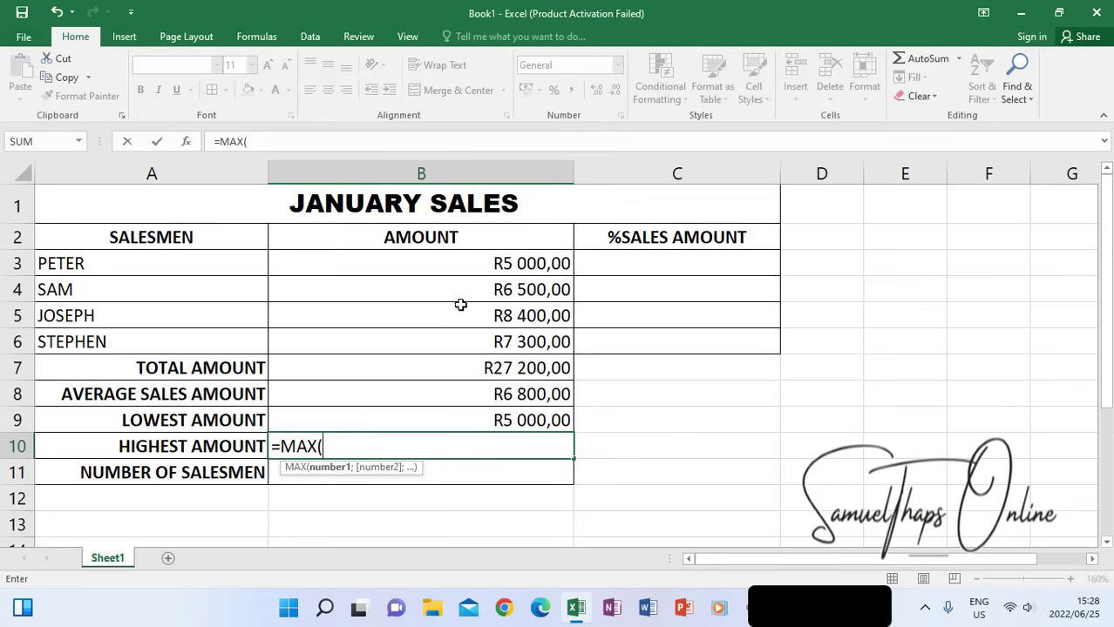
left_click_drag(457, 257, 453, 343)
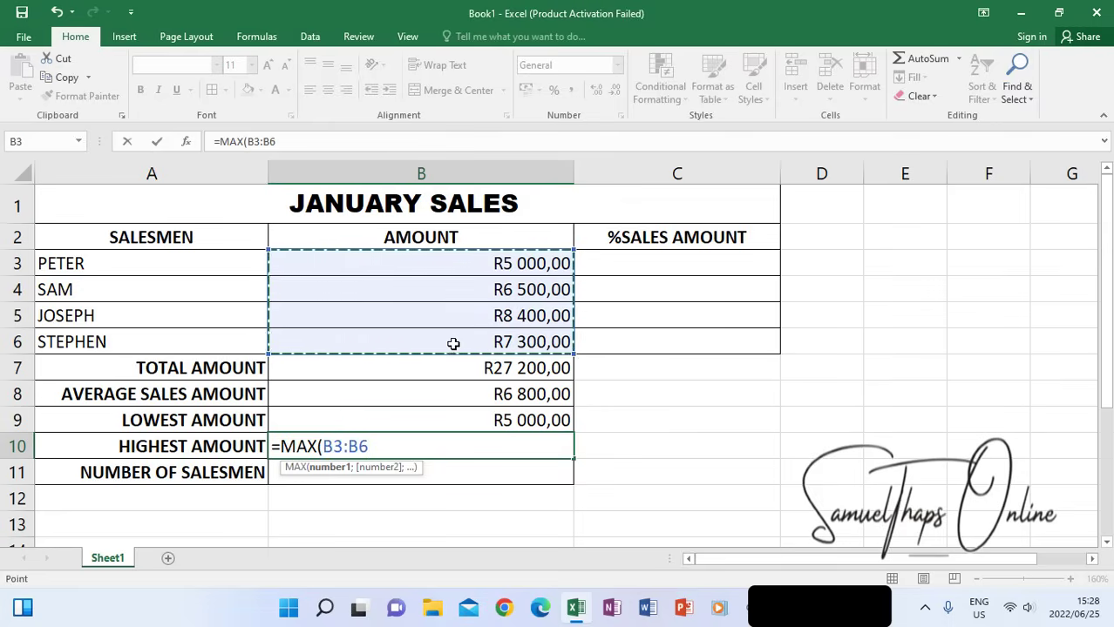
type("+")
key("BackSpace")
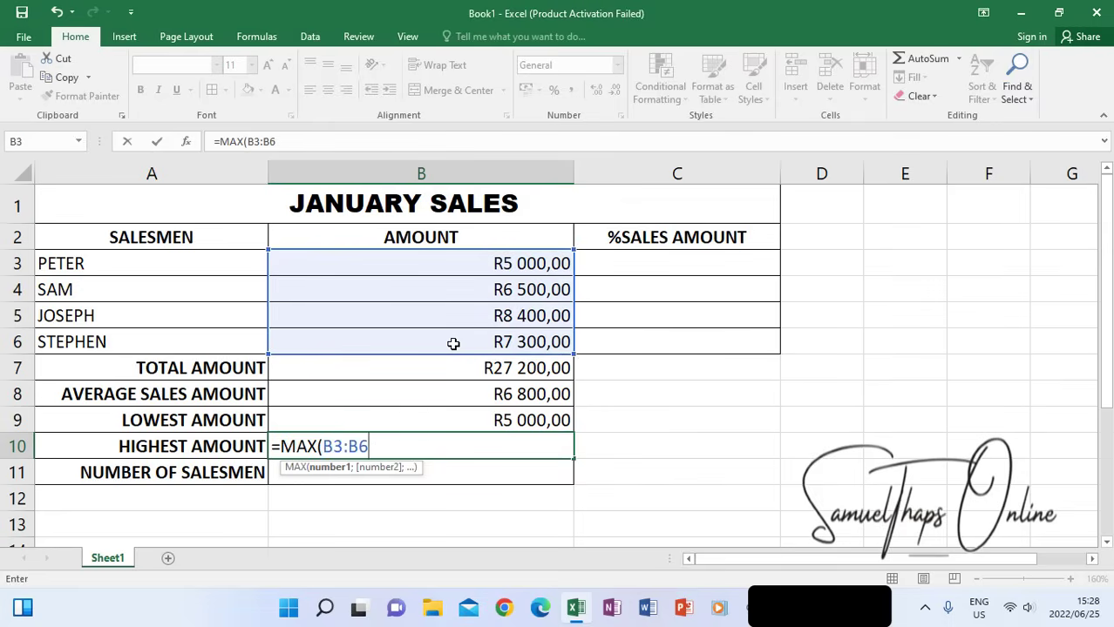
type(")")
key("Return")
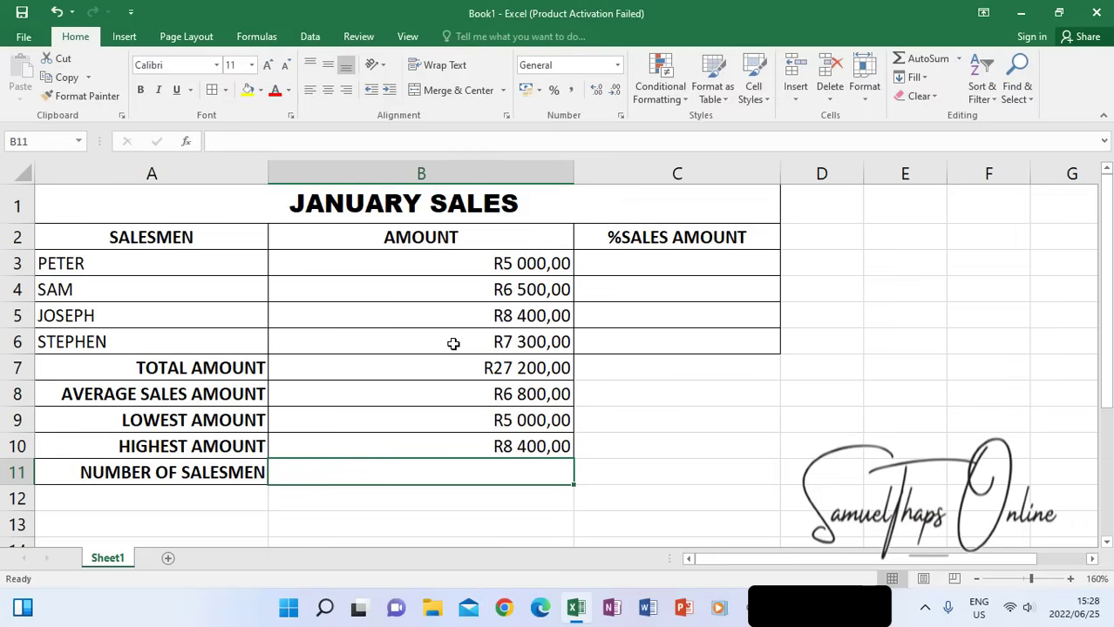
Step: Enter the formula =COUNTA(A3:A6) in cell B11 to count the salesmen
type("=")
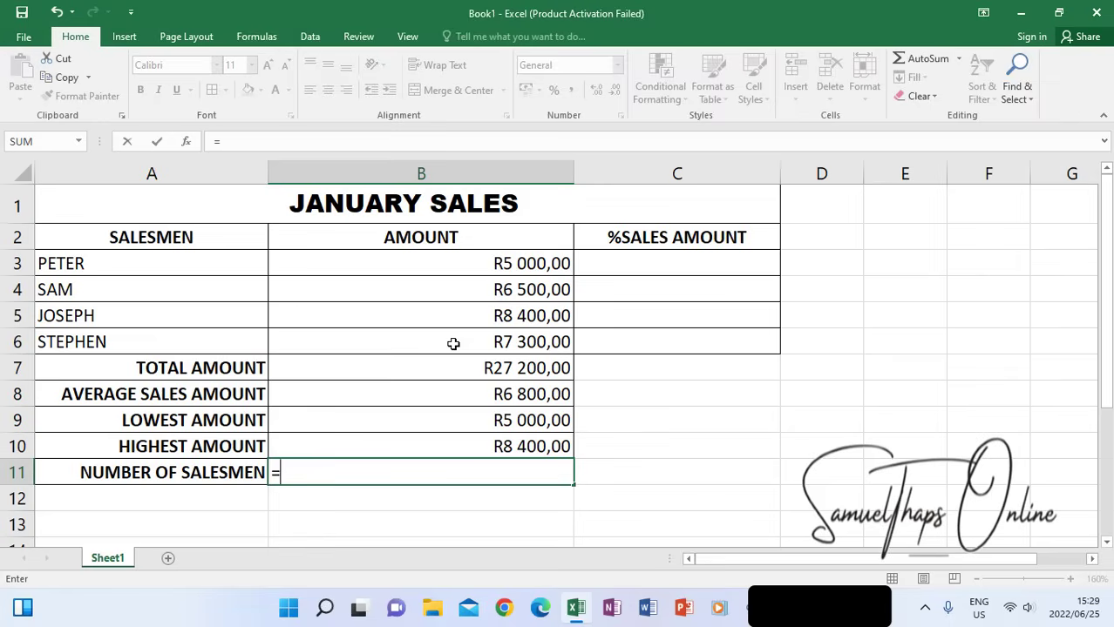
type("COUNT")
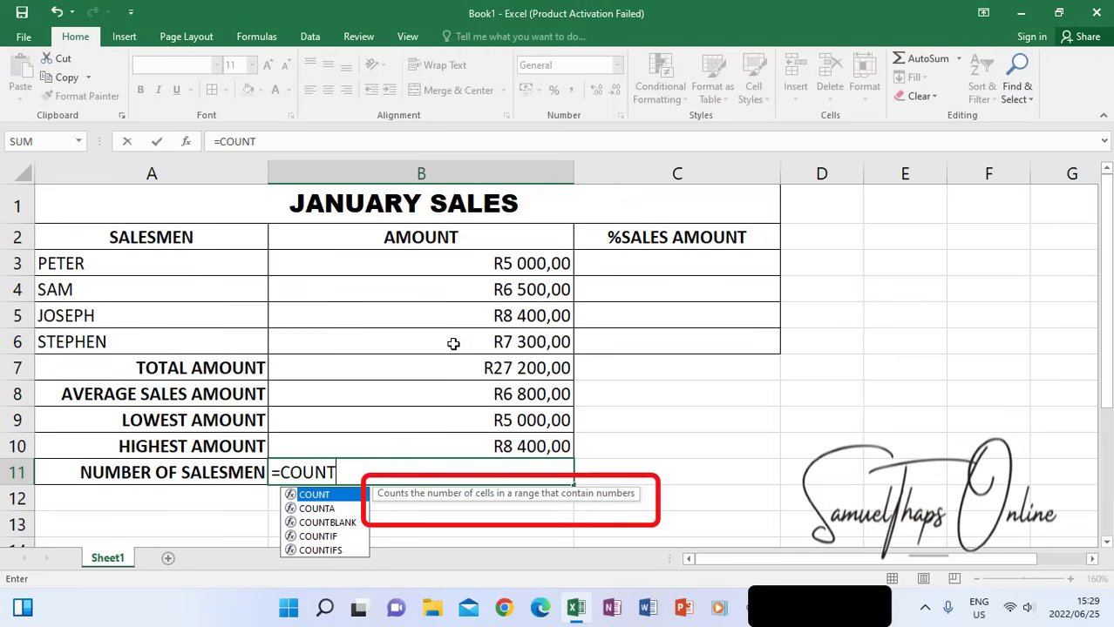
key("Down")
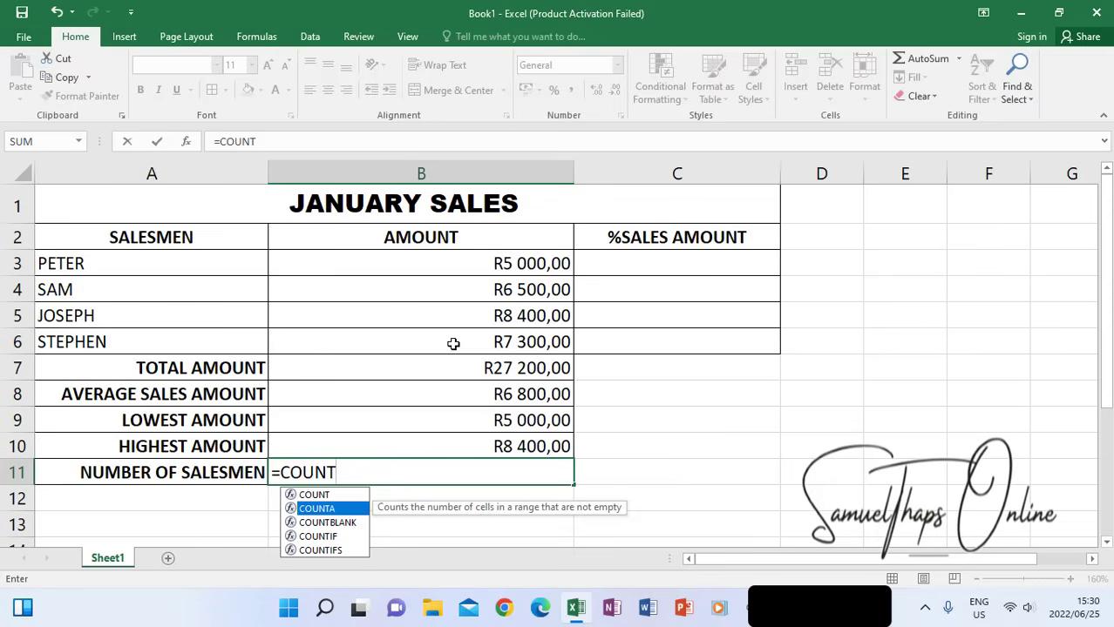
type("A")
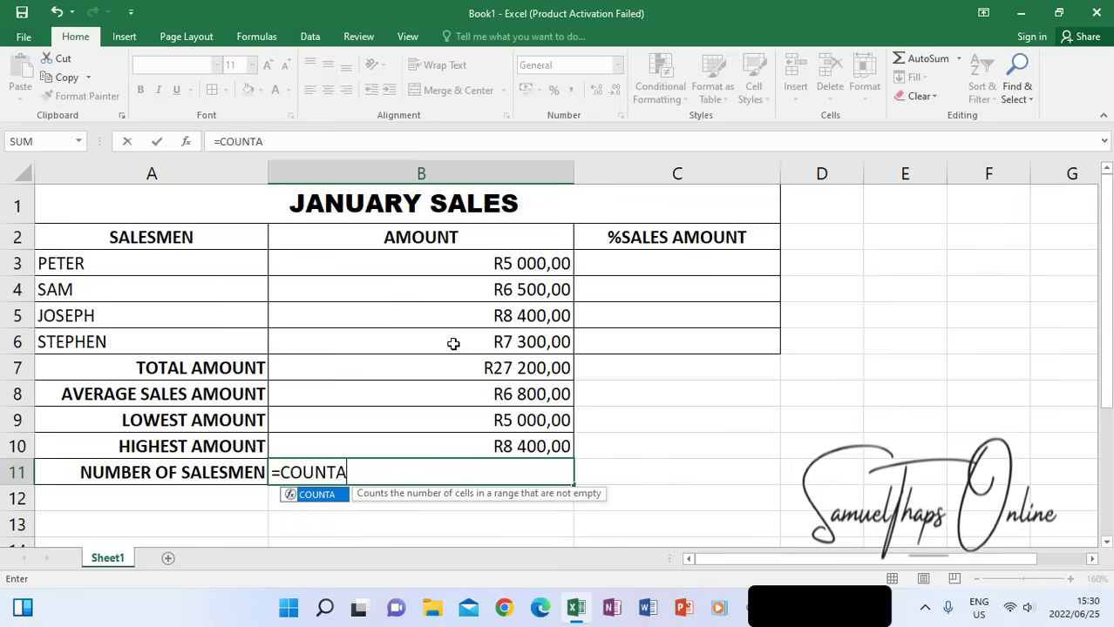
type("(")
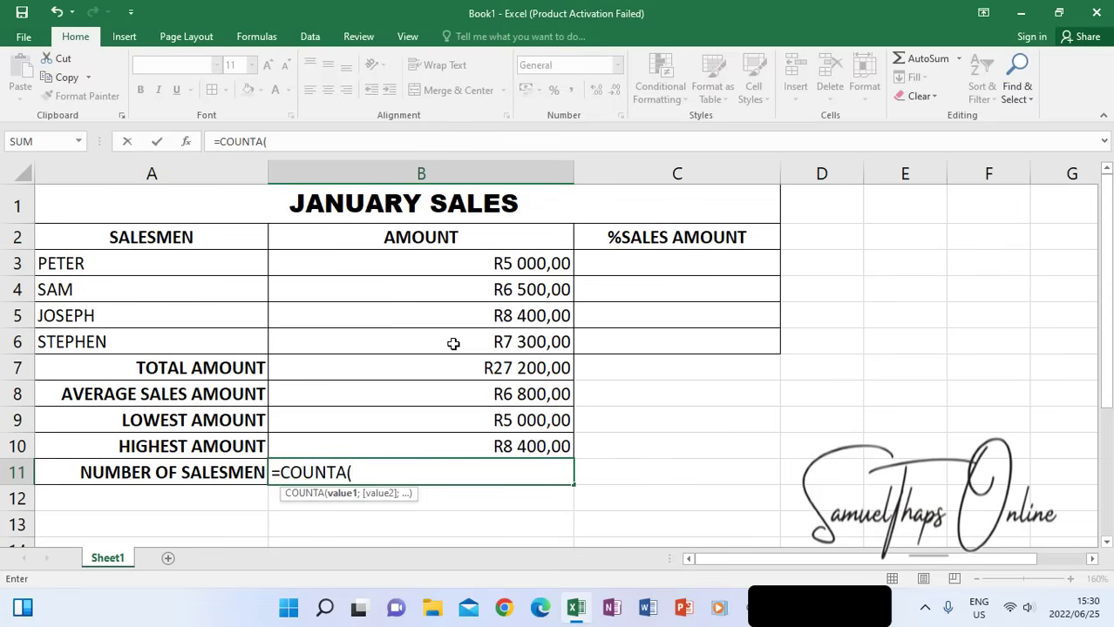
left_click_drag(126, 261, 109, 341)
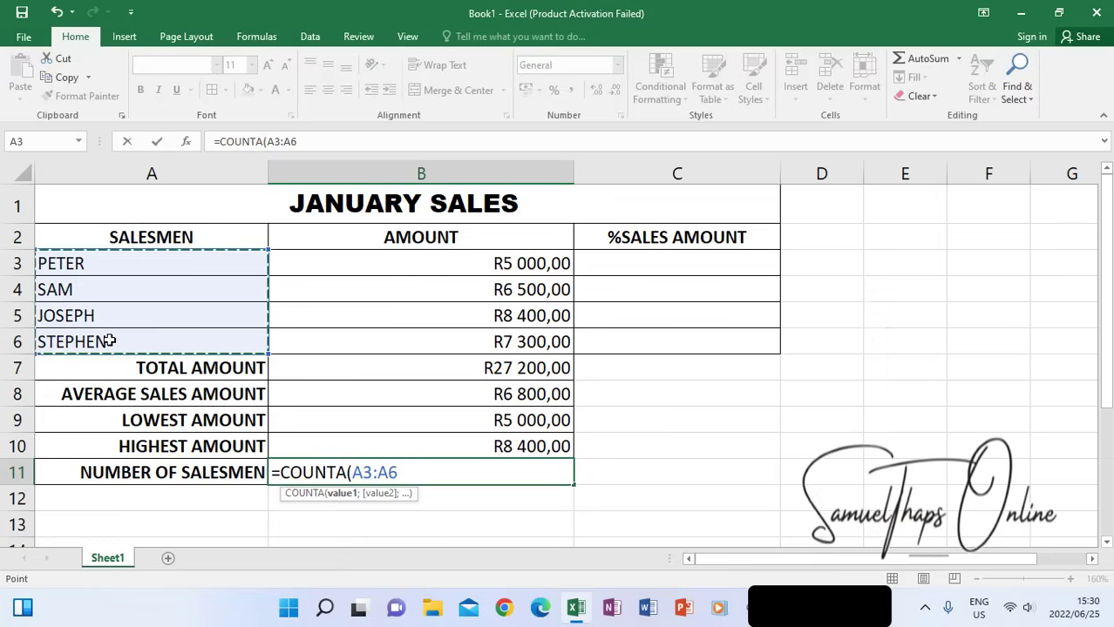
type(")")
key("Return")
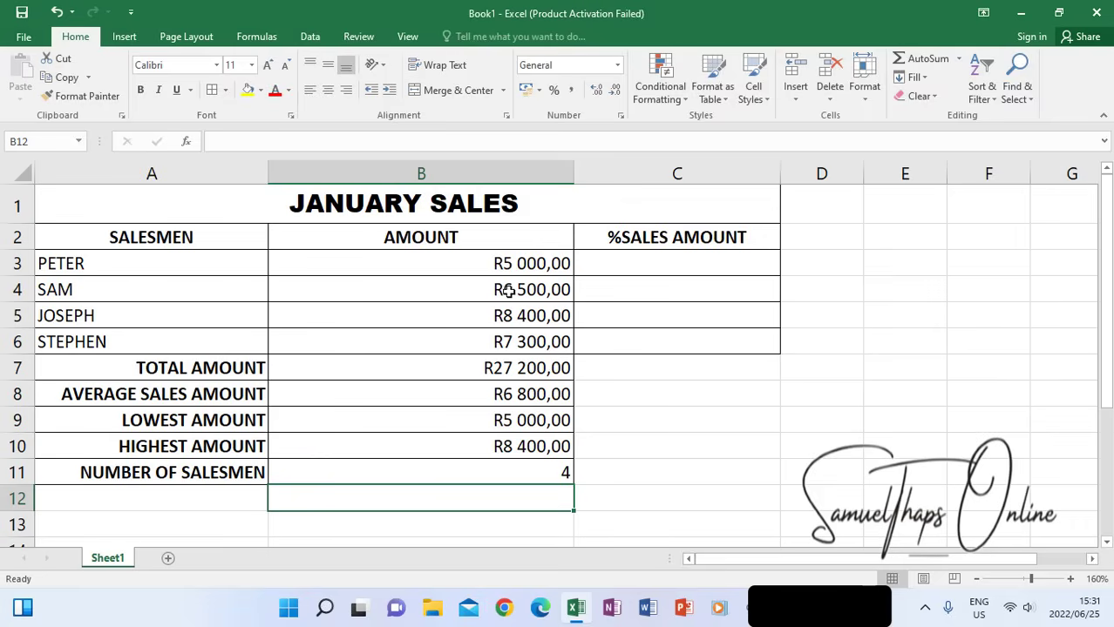
Step: Enter the formula =B3/B7 in cell C3 for the first salesman's share of total sales
left_click(611, 261)
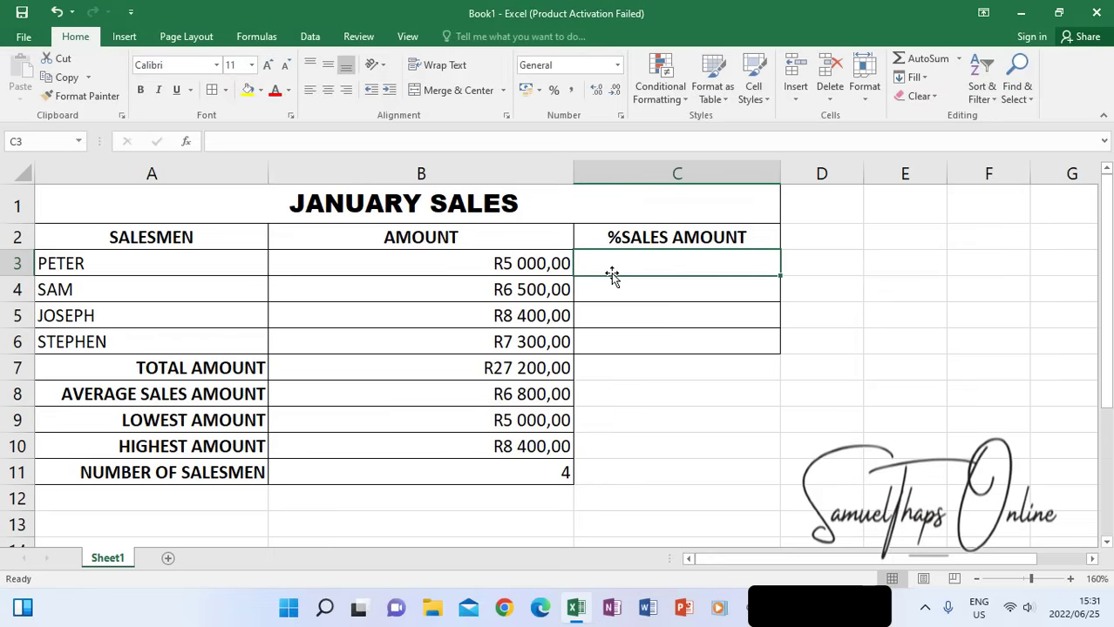
type("=")
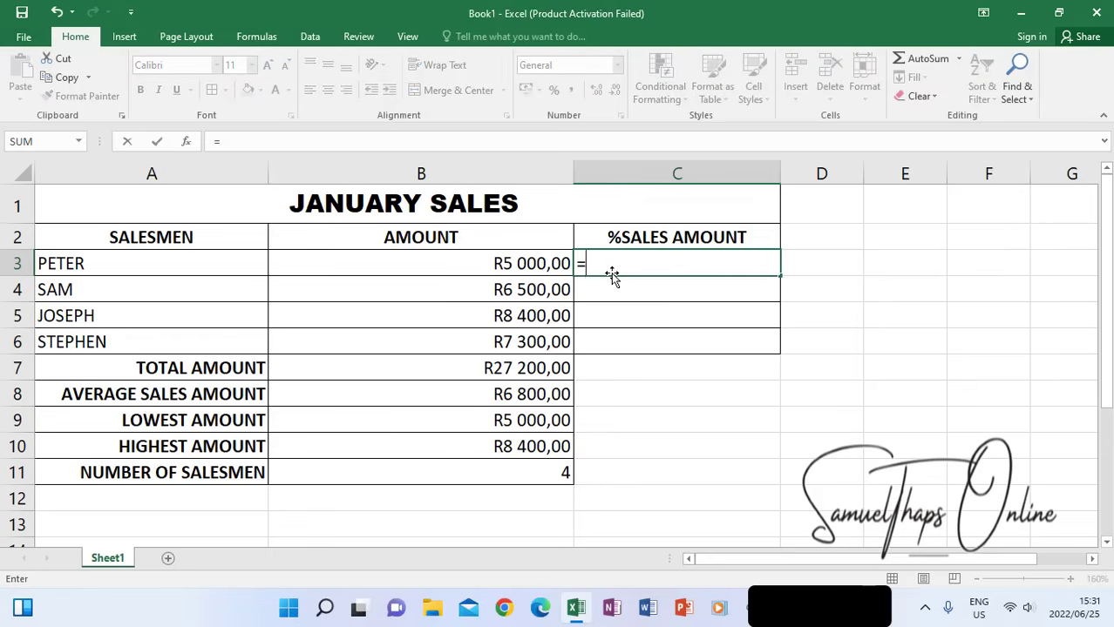
left_click(534, 263)
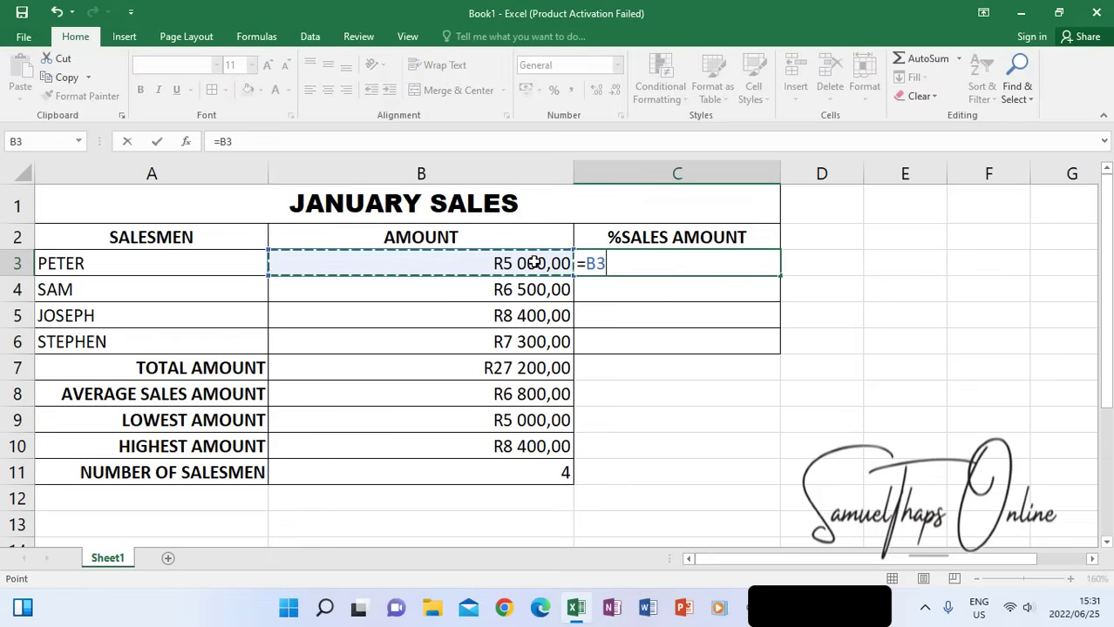
type("/")
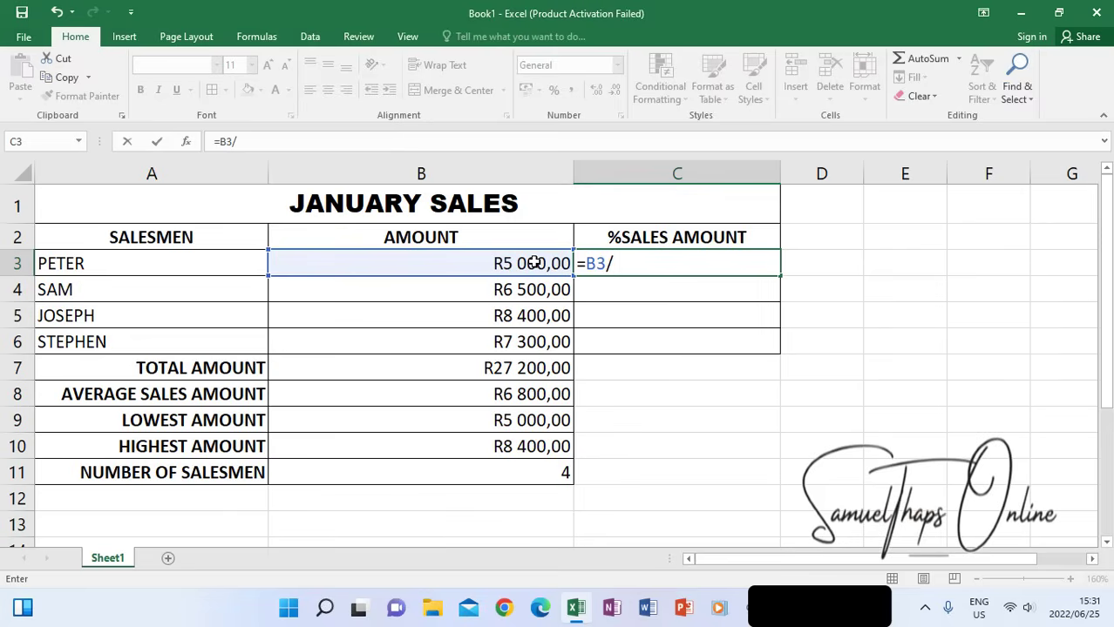
left_click(470, 362)
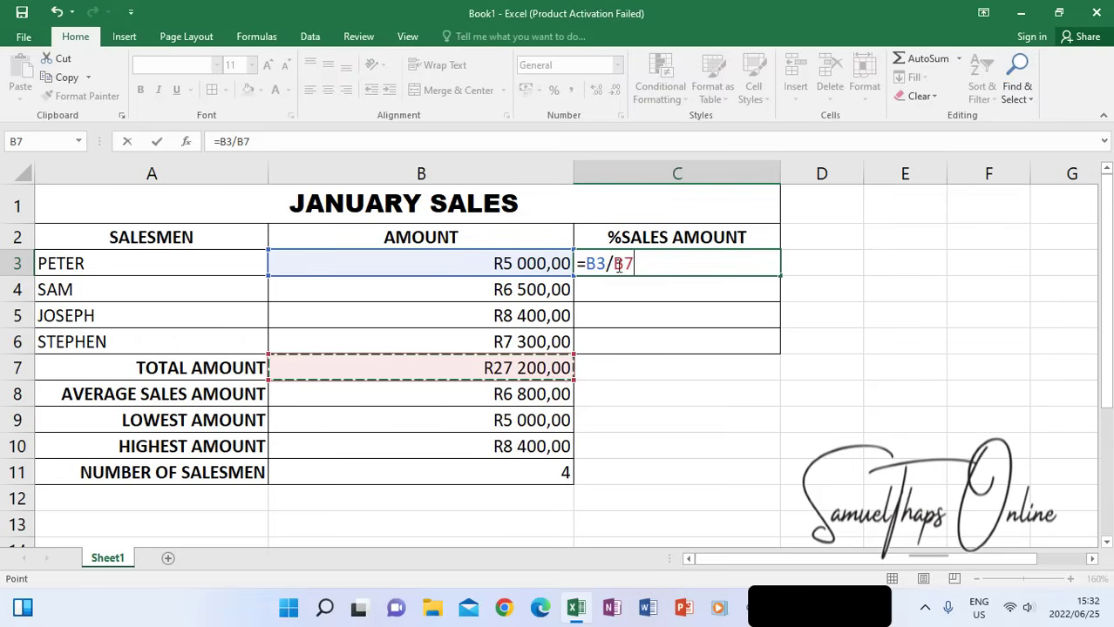
key("Return")
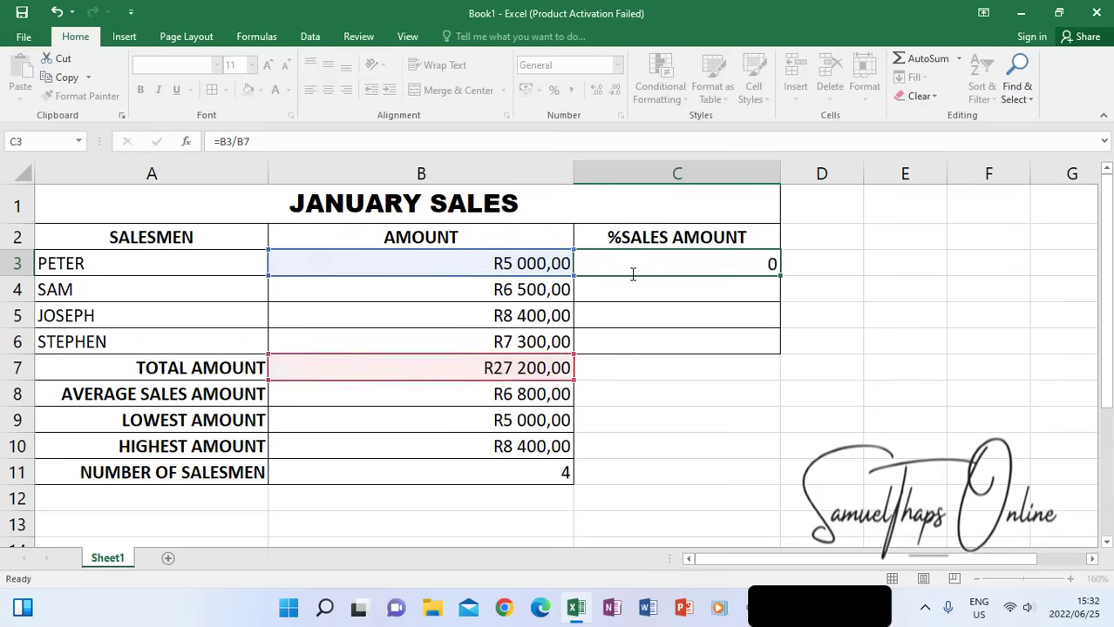
Step: Fill the formula from C3 down to C6 and format the range as Percentage
left_click(678, 265)
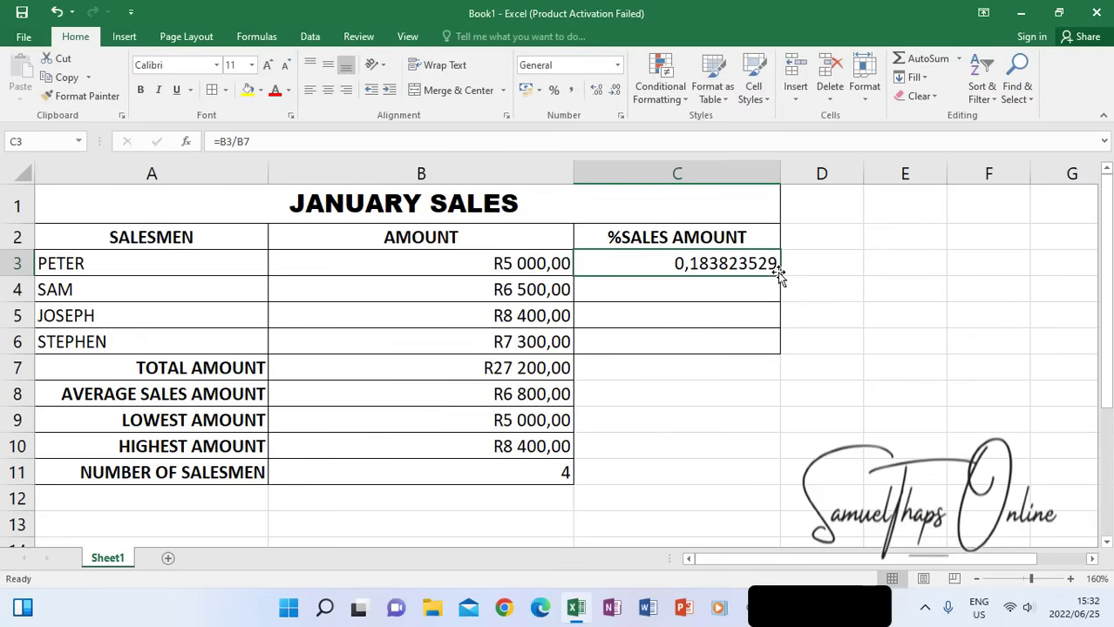
left_click_drag(781, 283, 783, 351)
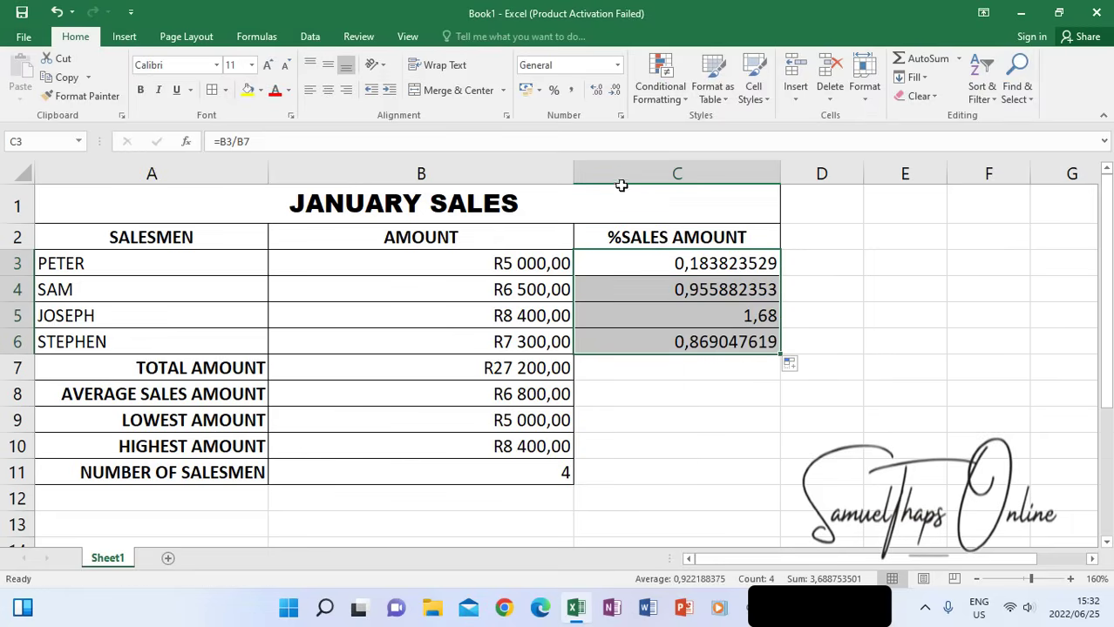
left_click(617, 65)
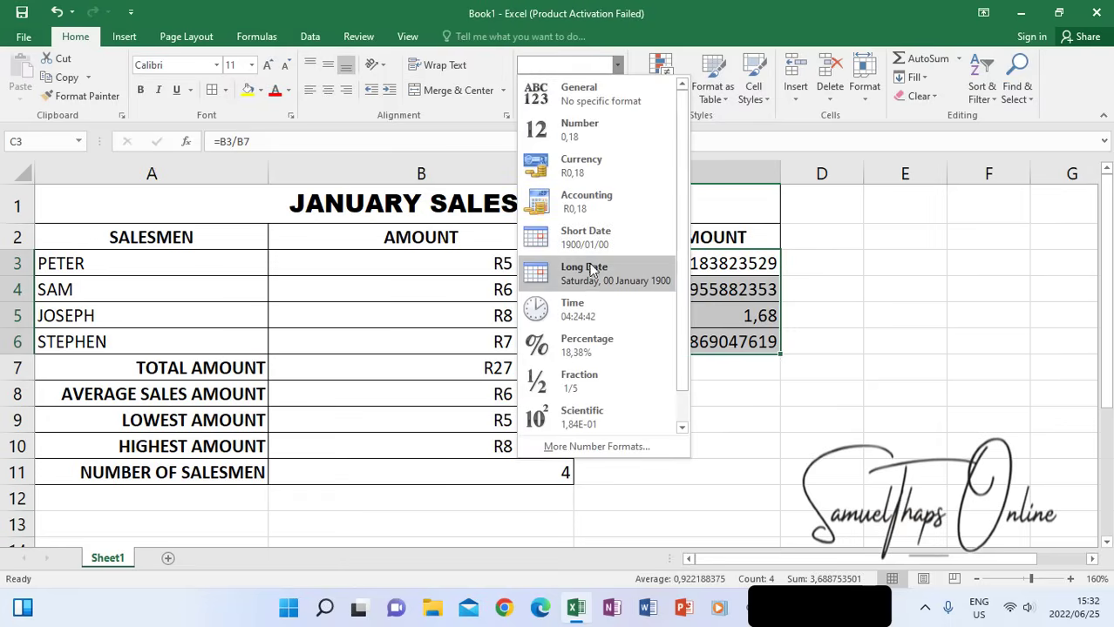
left_click(586, 342)
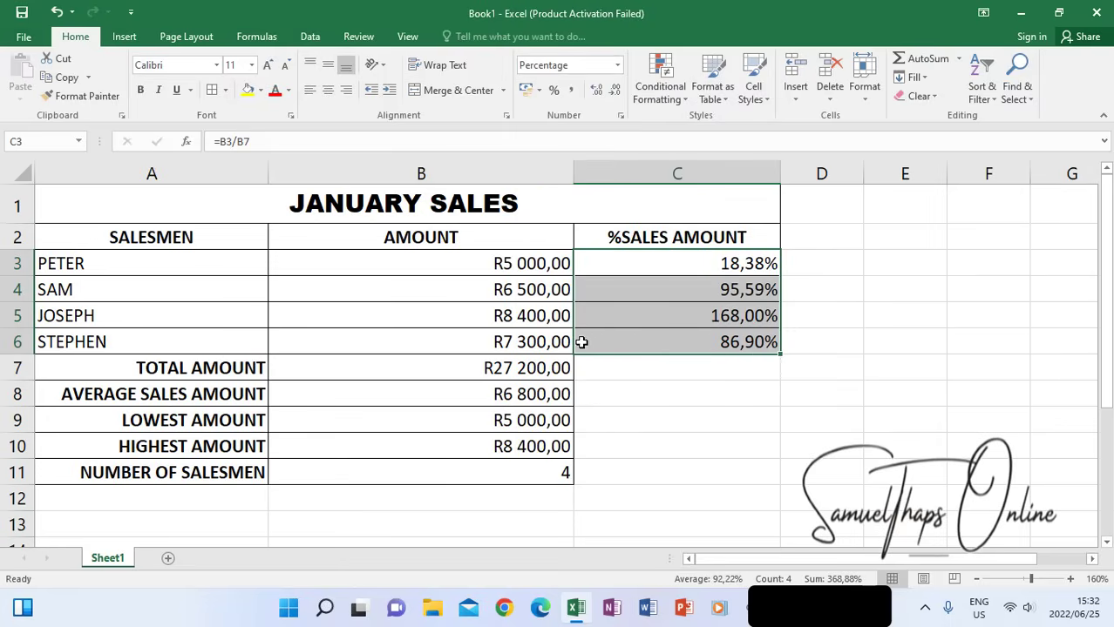
Step: Copy the total formula from B7 into C7 to add up the percentage column
left_click(725, 315)
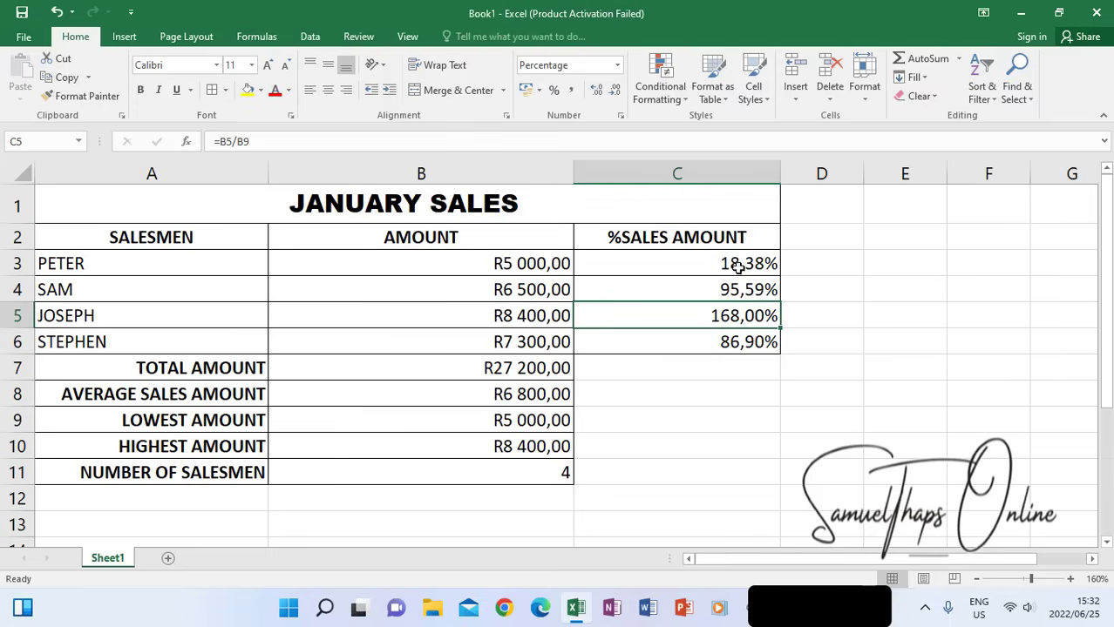
left_click_drag(734, 264, 746, 340)
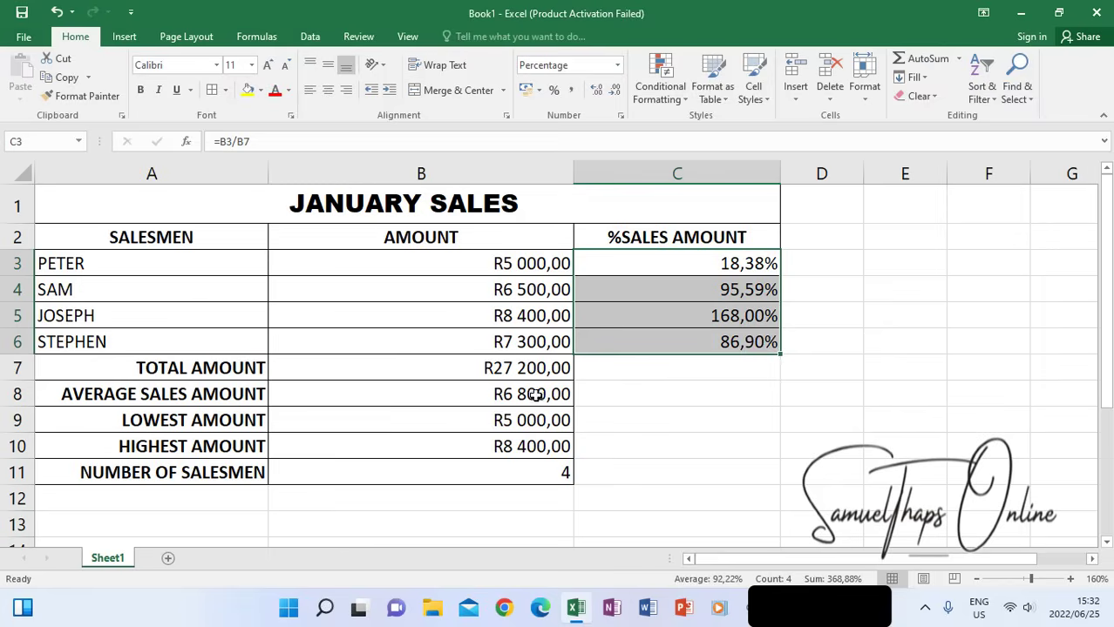
left_click(521, 373)
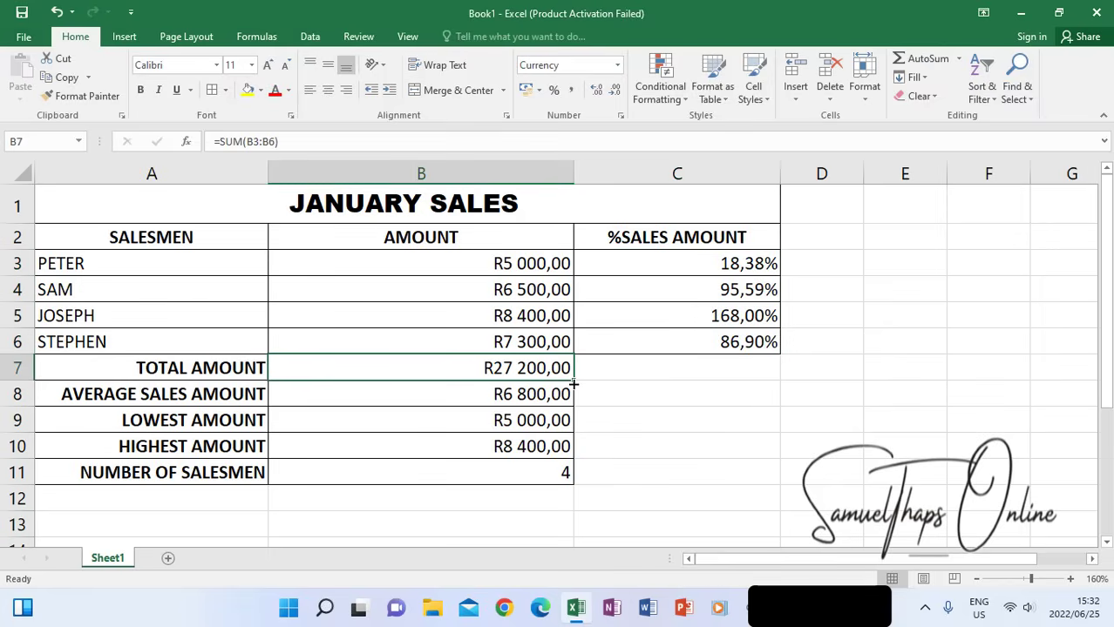
left_click_drag(574, 381, 729, 370)
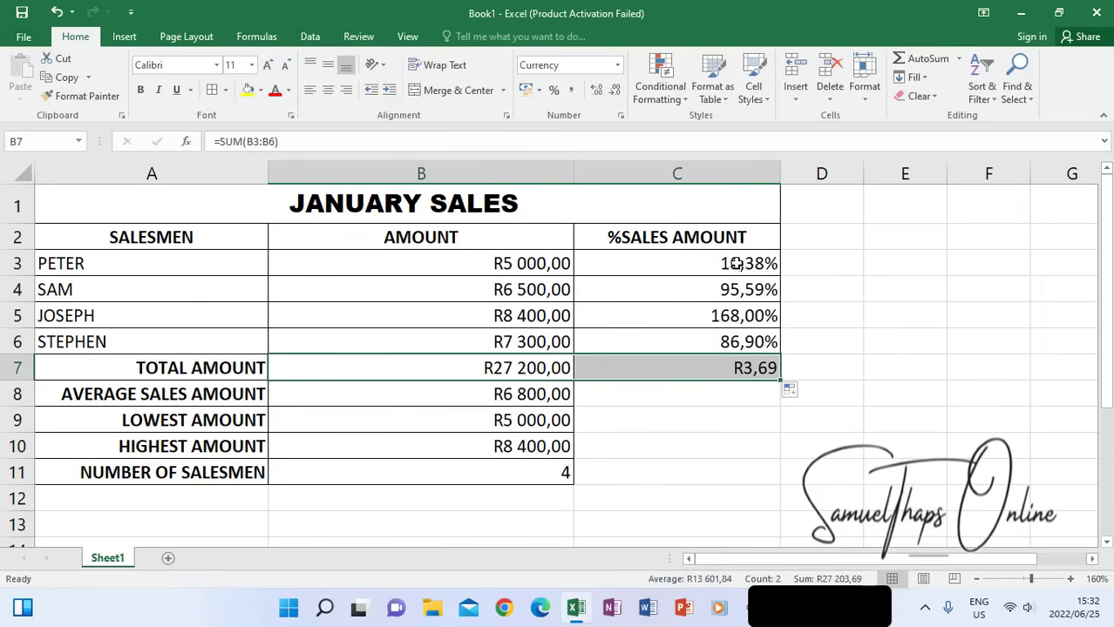
left_click_drag(740, 264, 749, 344)
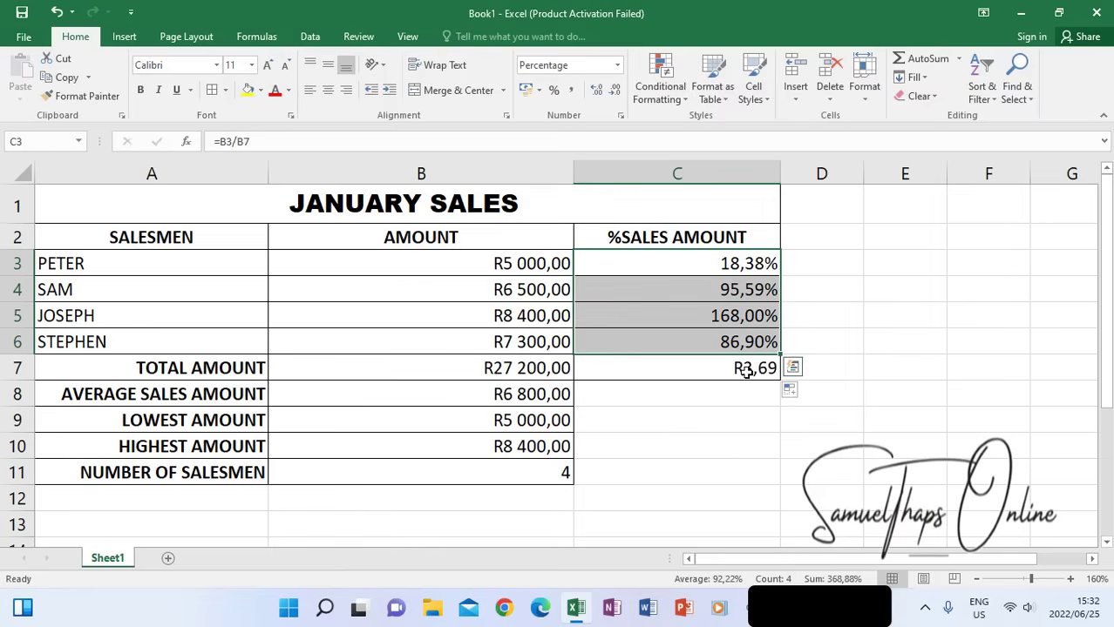
Step: Clear the total in cell C7 and the percentage formulas in C3:C6
left_click(740, 369)
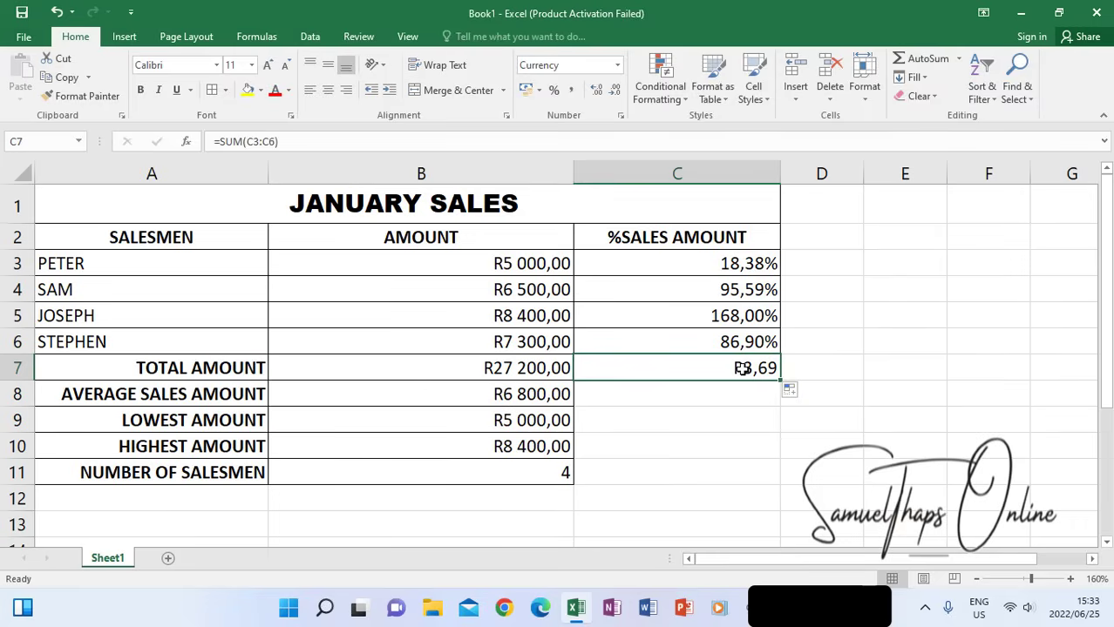
key("Delete")
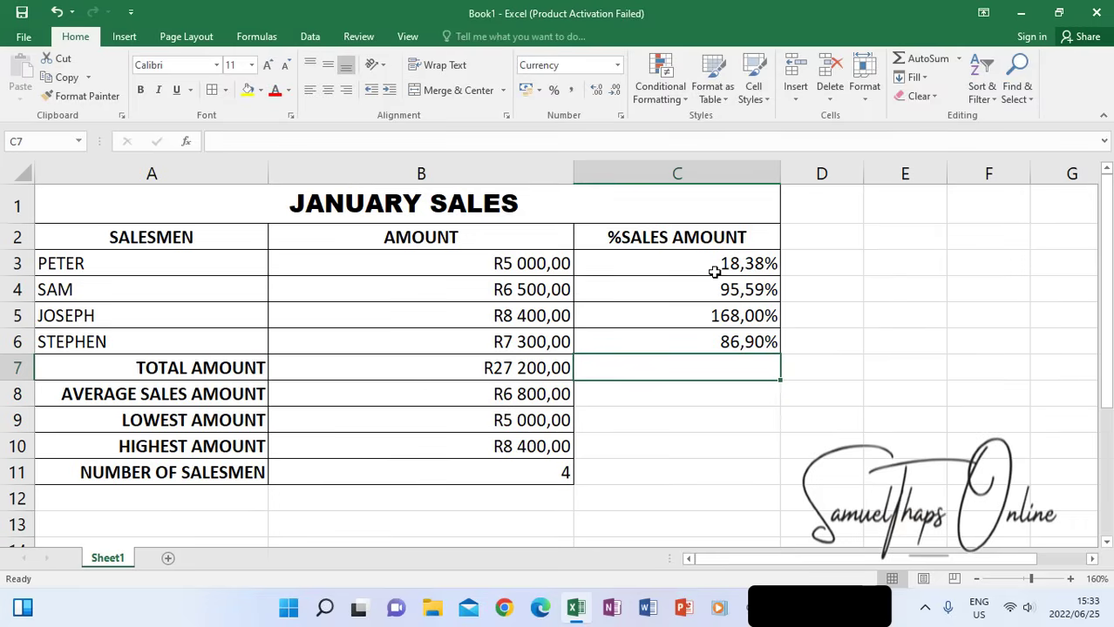
left_click_drag(714, 266, 725, 336)
key("Delete")
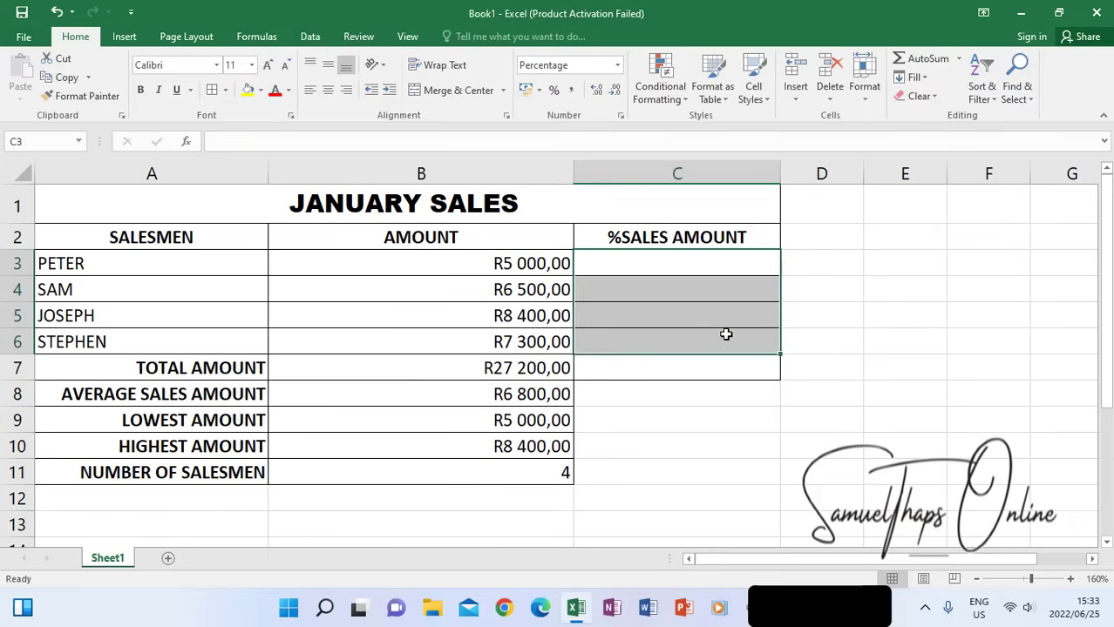
Step: Enter the formula =B3/$B$7 in cell C3, with an absolute reference to the total amount
left_click(706, 269)
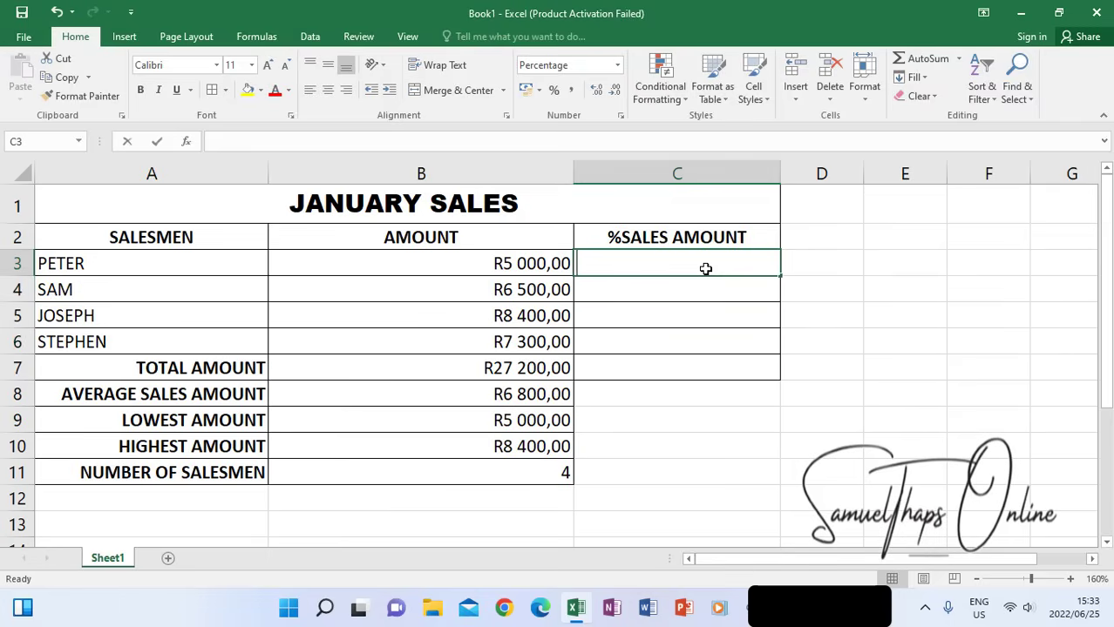
type("=")
left_click(512, 266)
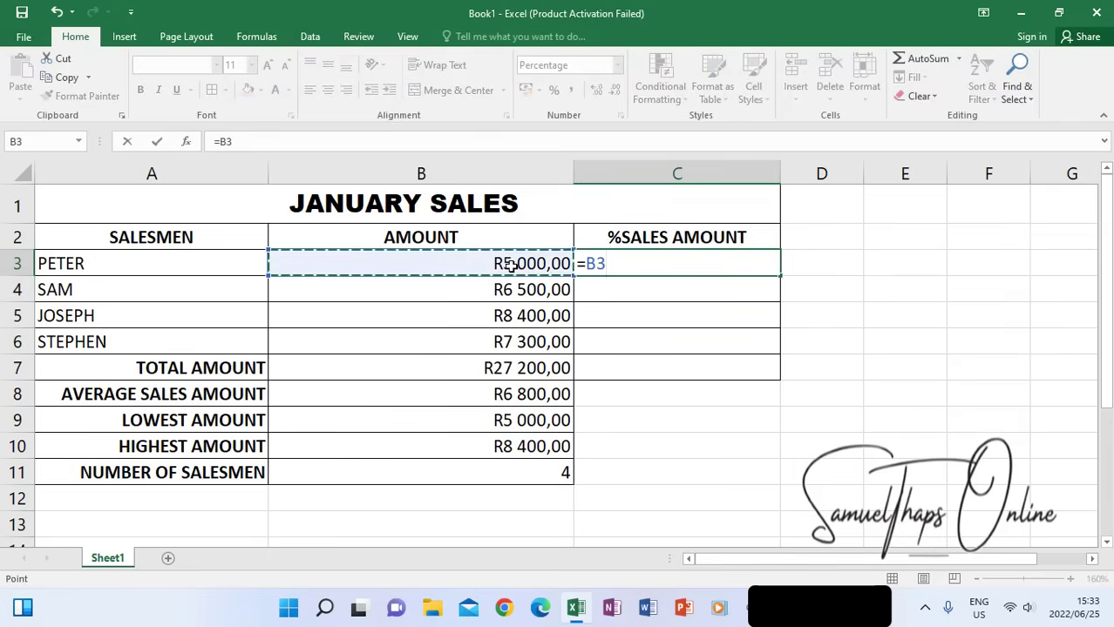
type("/")
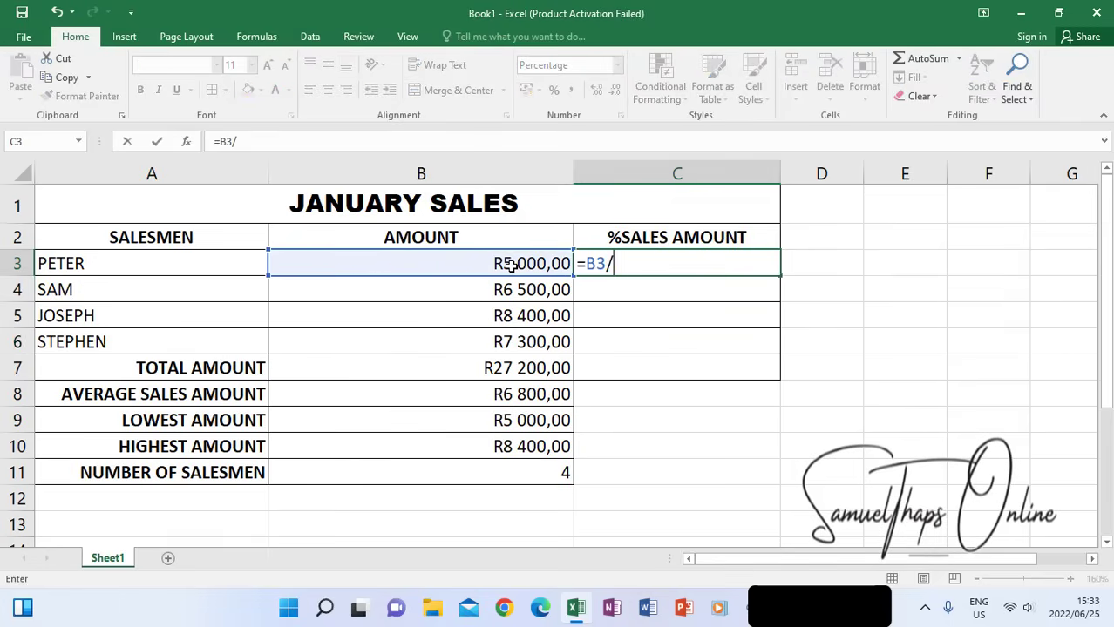
left_click(514, 367)
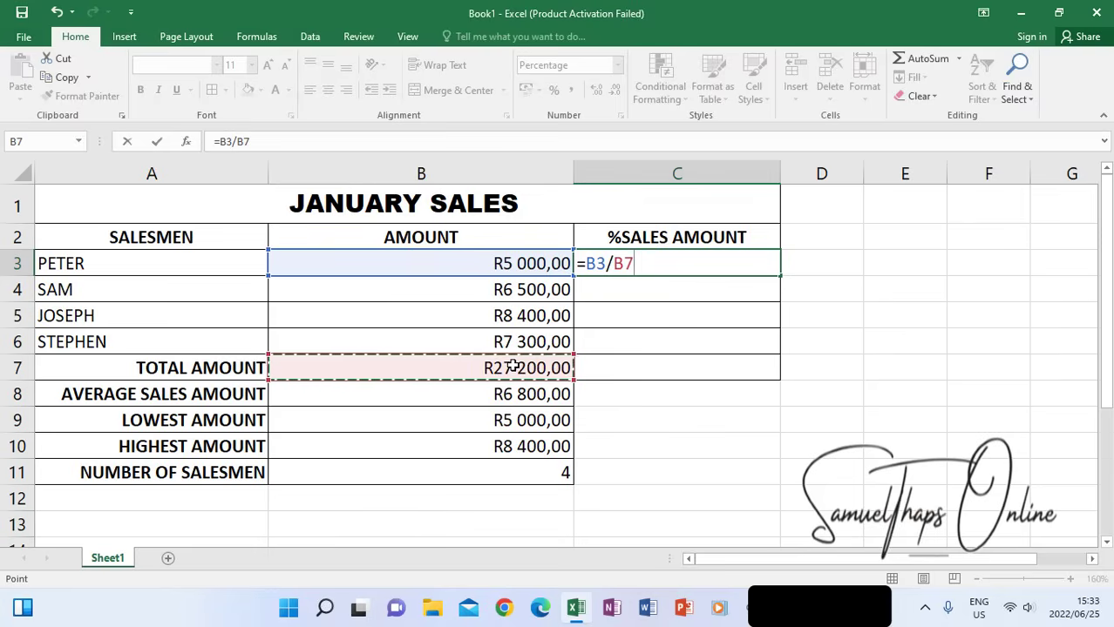
key("F4")
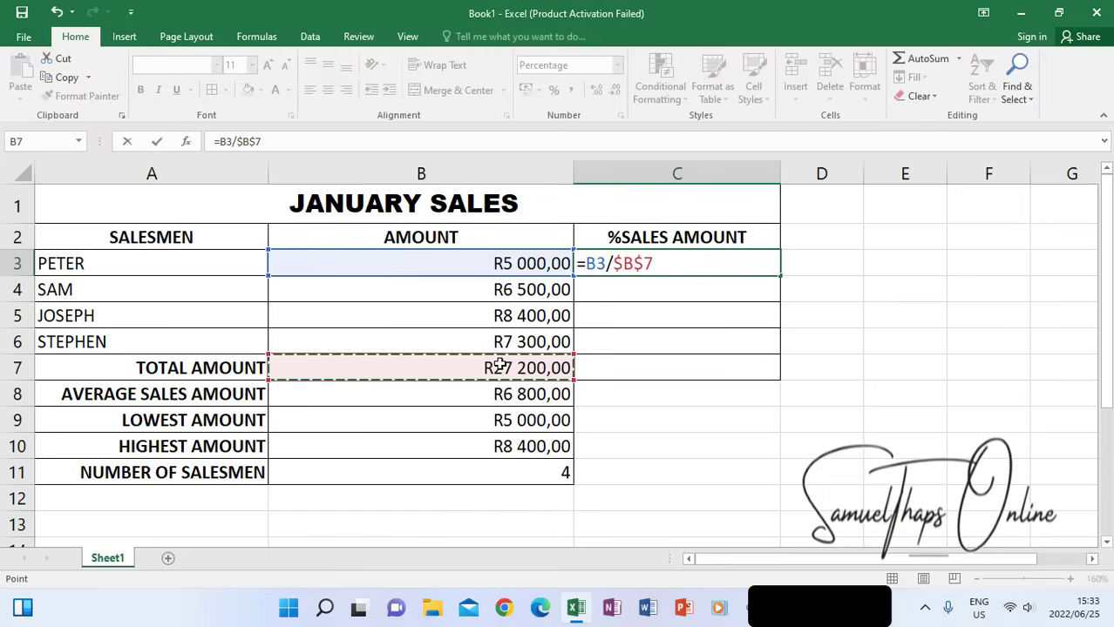
key("Return")
Step: Fill the formula from cell C3 down to C6 for the remaining salesmen
left_click(720, 263)
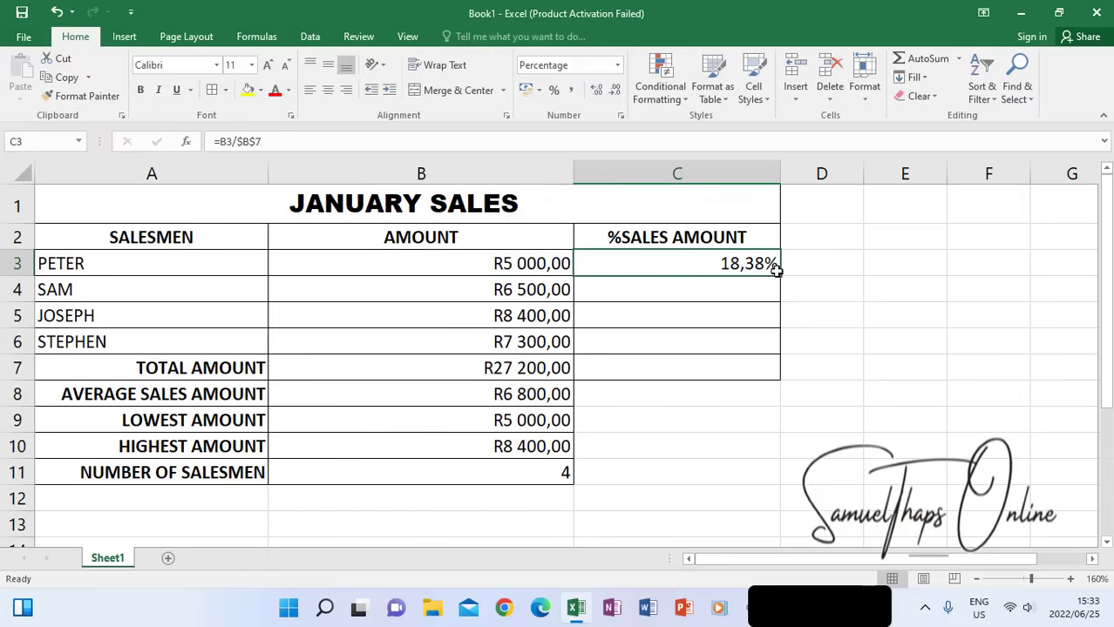
left_click_drag(778, 273, 783, 339)
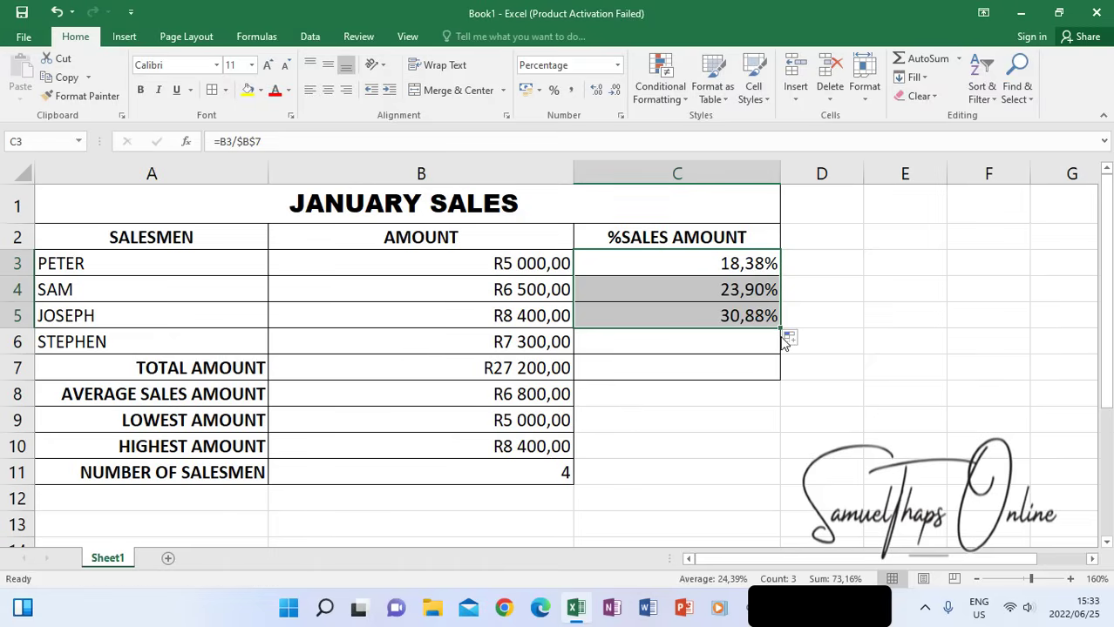
left_click_drag(780, 330, 784, 353)
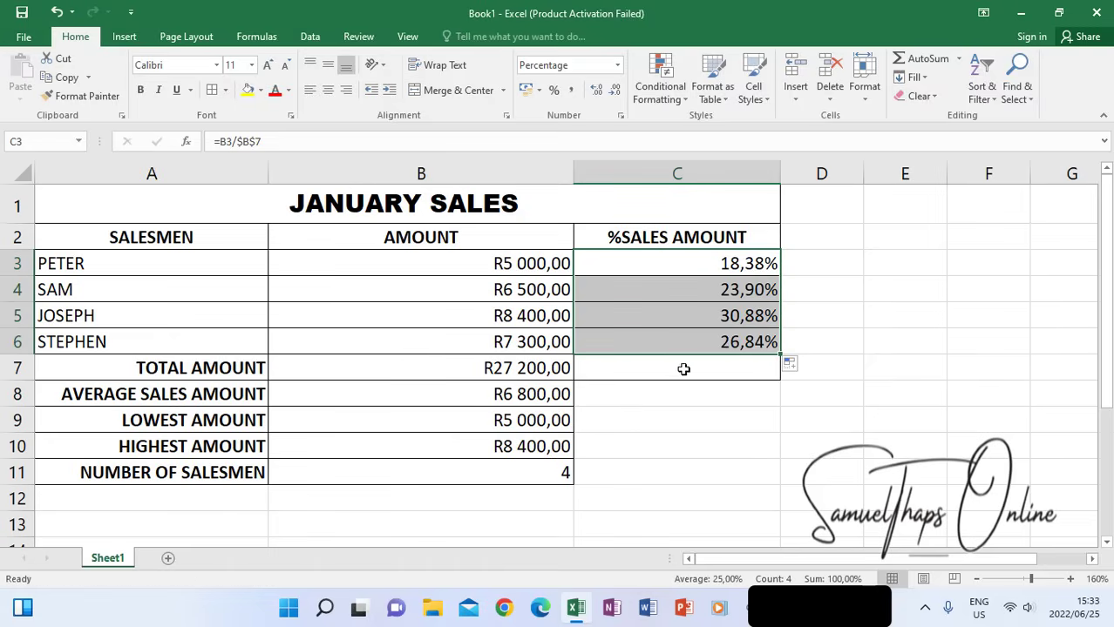
Step: Copy the total formula from B7 into C7 and format C7 as Percentage
left_click(554, 373)
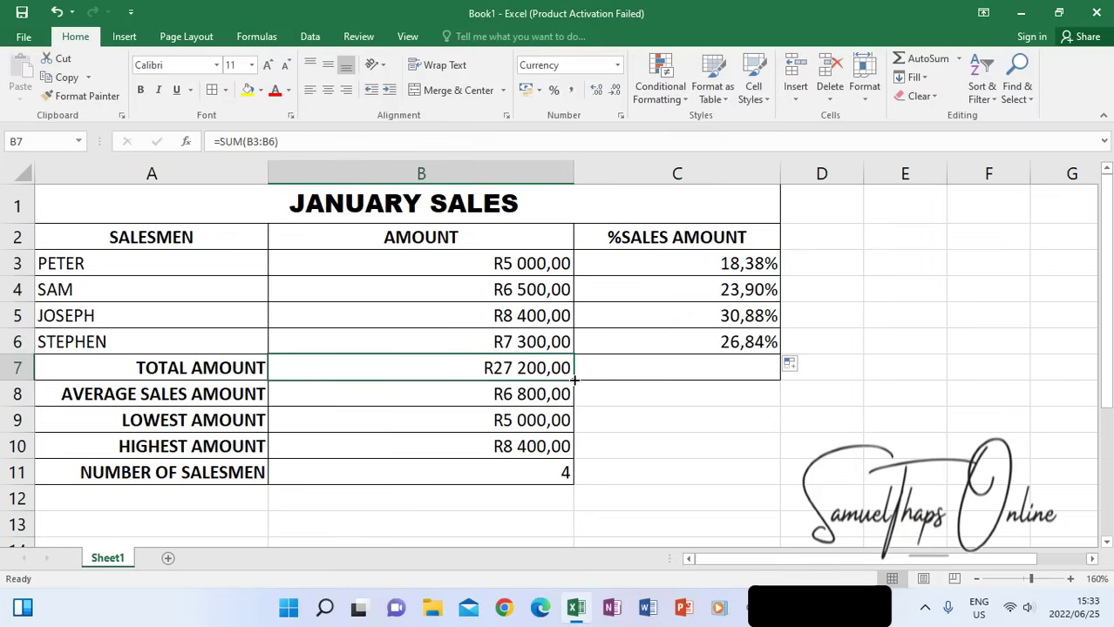
left_click_drag(573, 380, 729, 376)
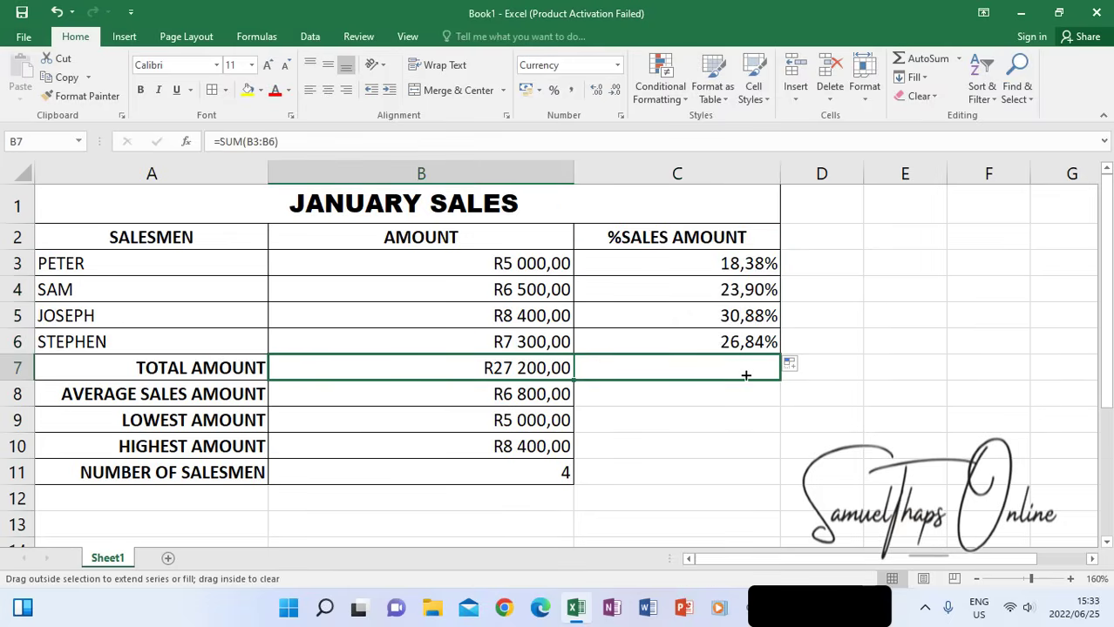
left_click_drag(745, 375, 743, 377)
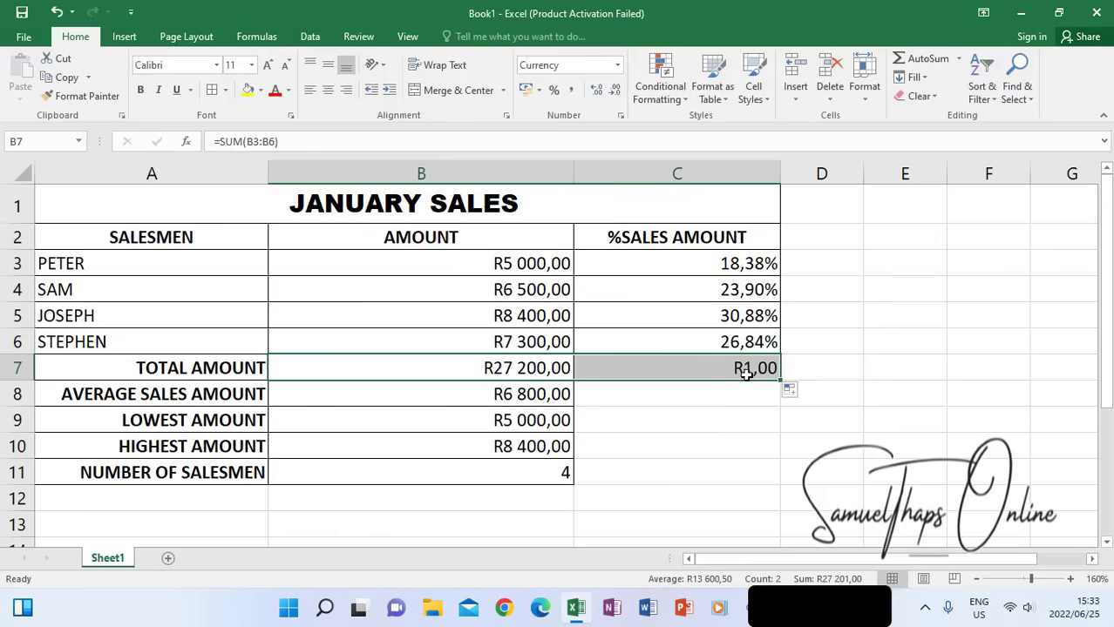
left_click(742, 367)
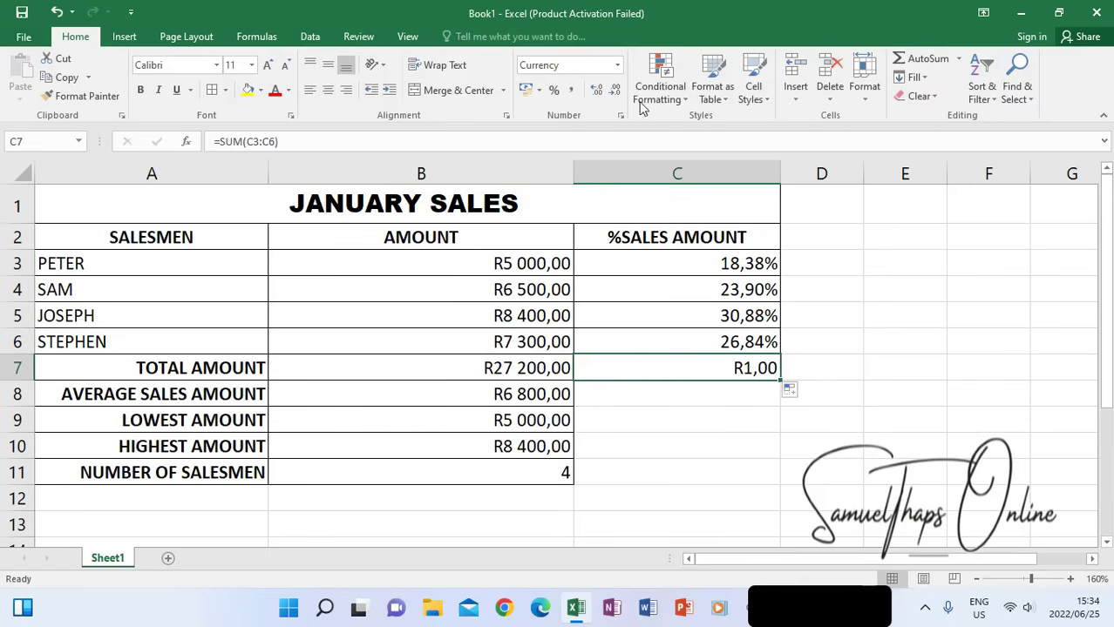
left_click(617, 66)
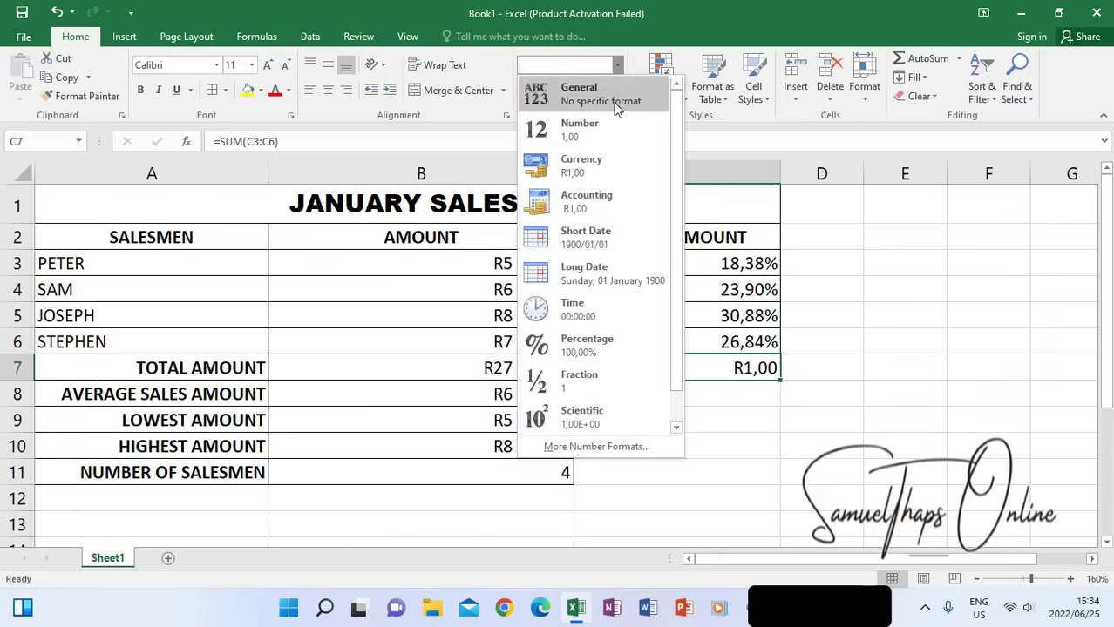
left_click(598, 349)
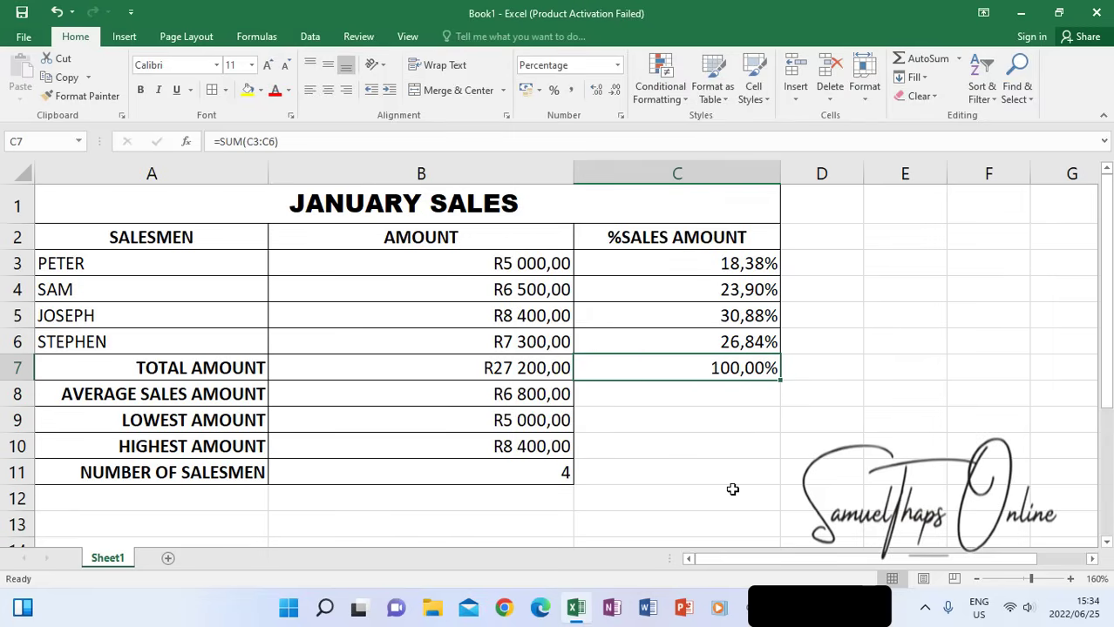
Step: Set the percentage format of cells C3:C7 to 0 decimal places
left_click_drag(734, 261, 751, 369)
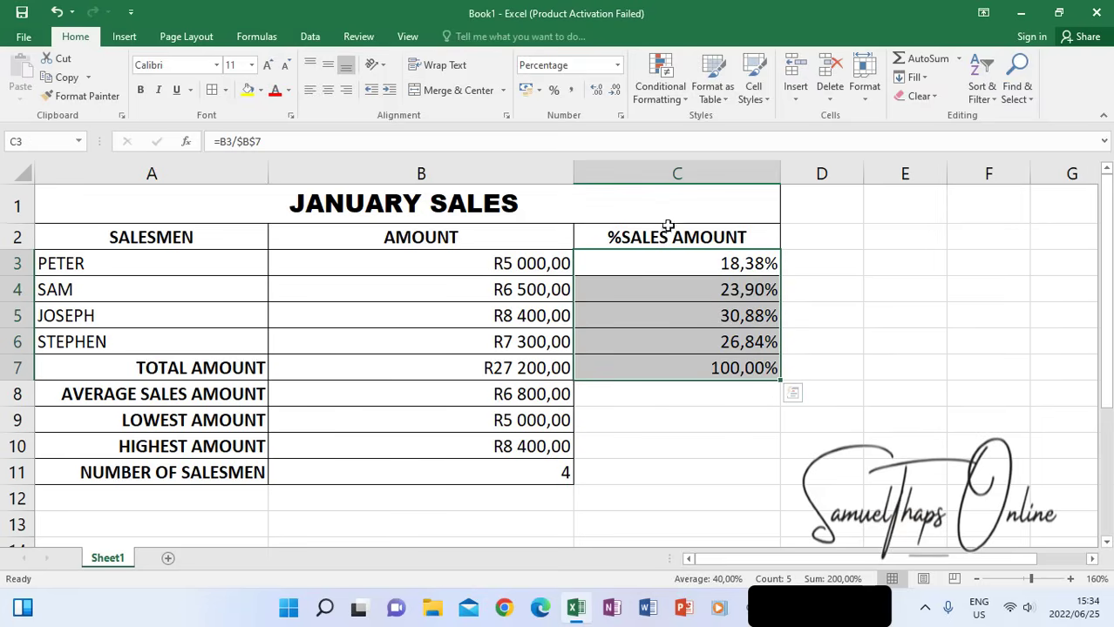
right_click(672, 265)
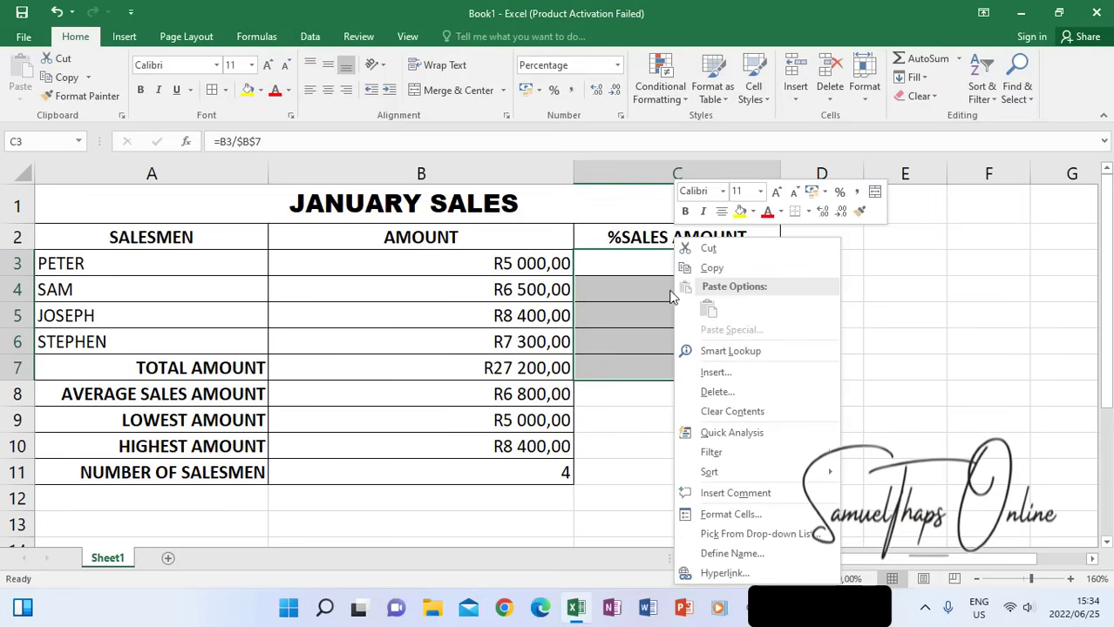
left_click(729, 514)
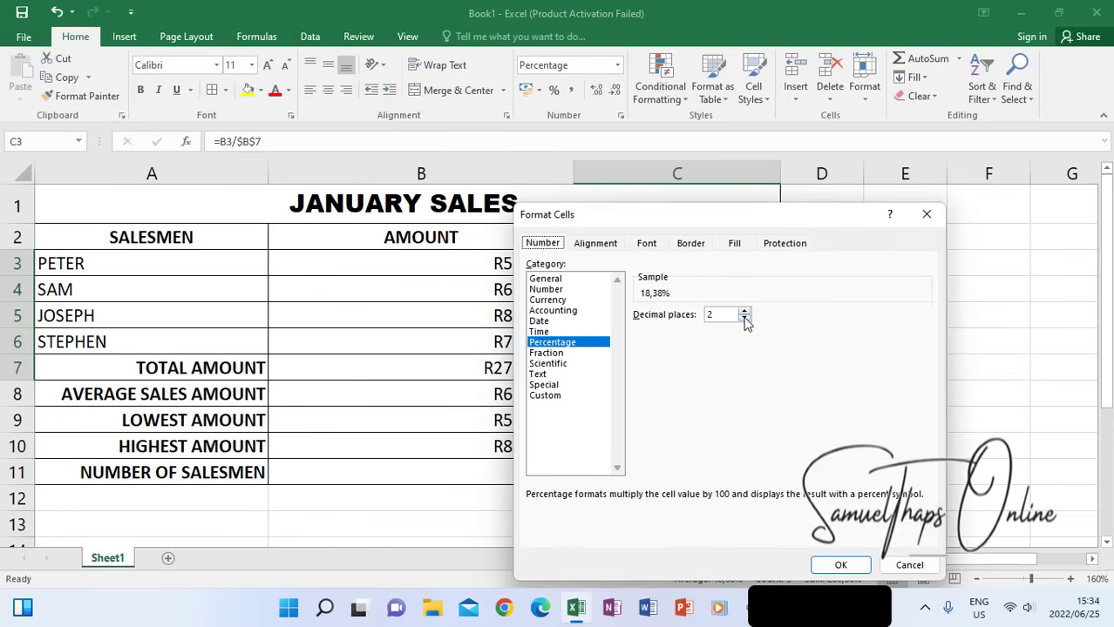
left_click(744, 318)
left_click(744, 318)
left_click(836, 564)
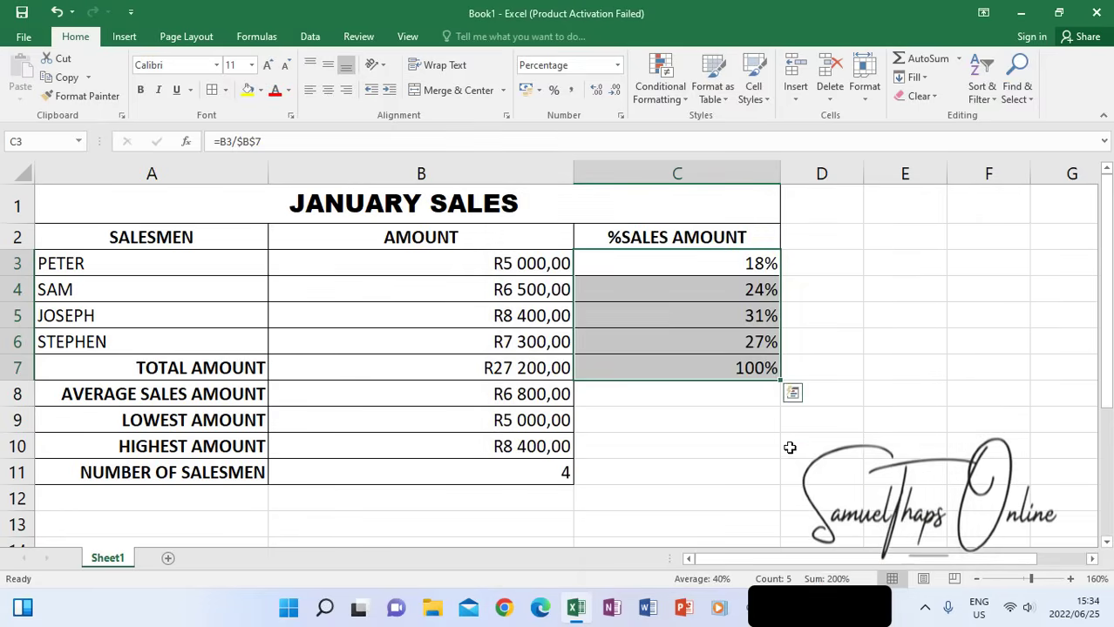
left_click(791, 446)
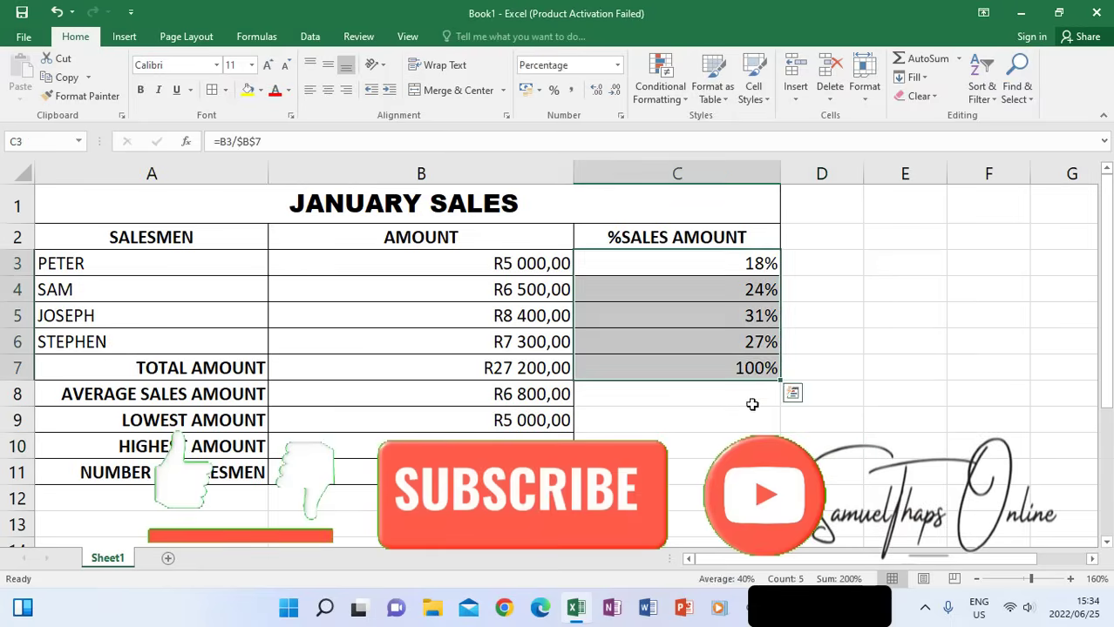
left_click(751, 413)
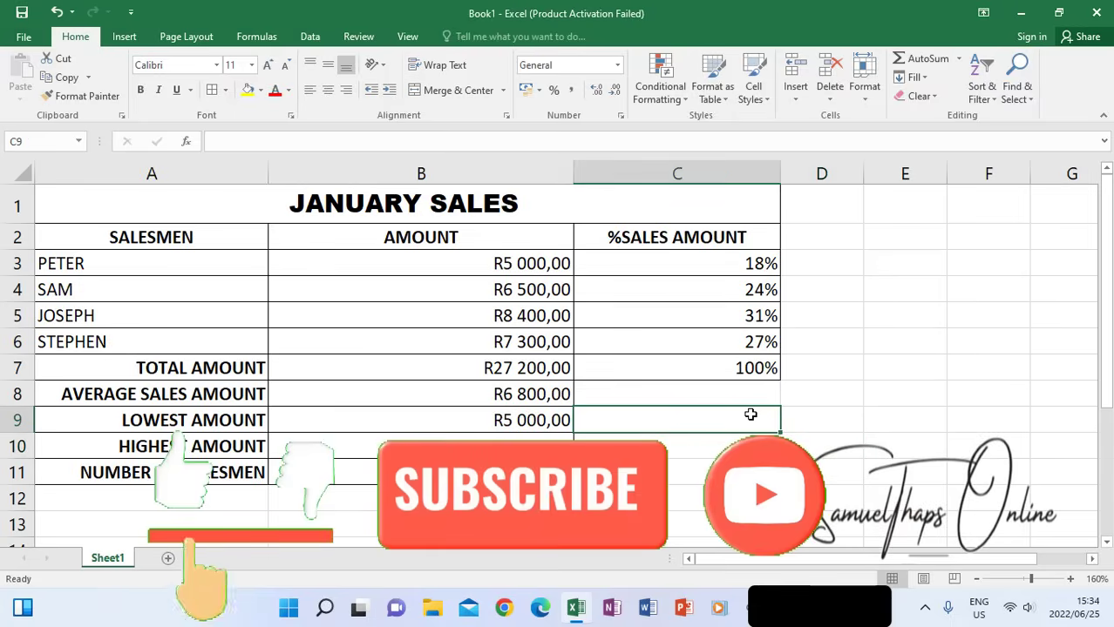
left_click(820, 394)
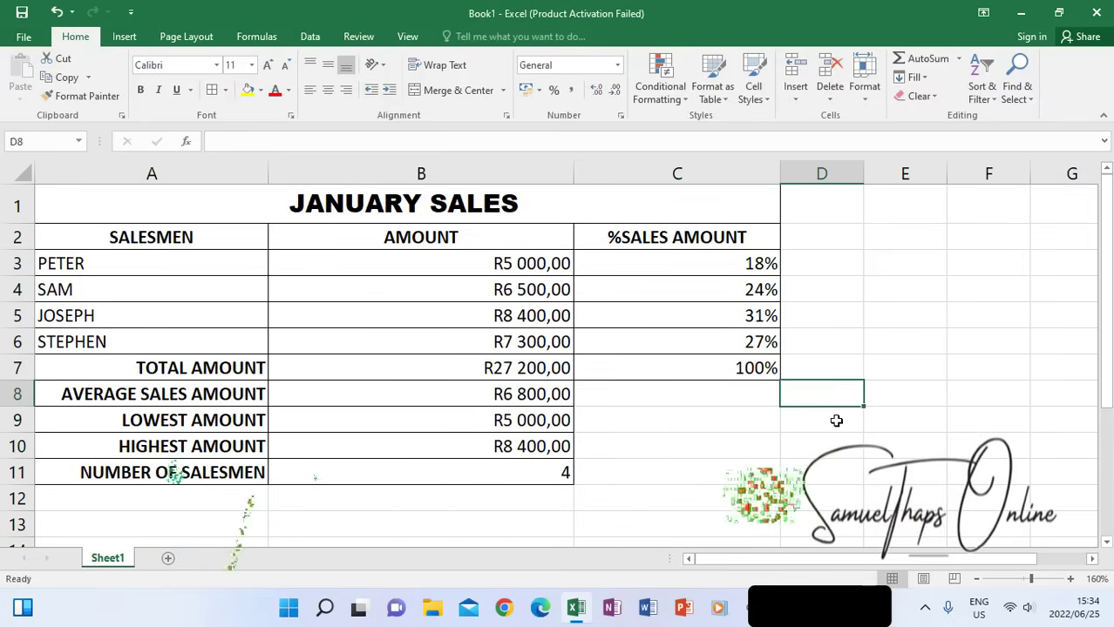